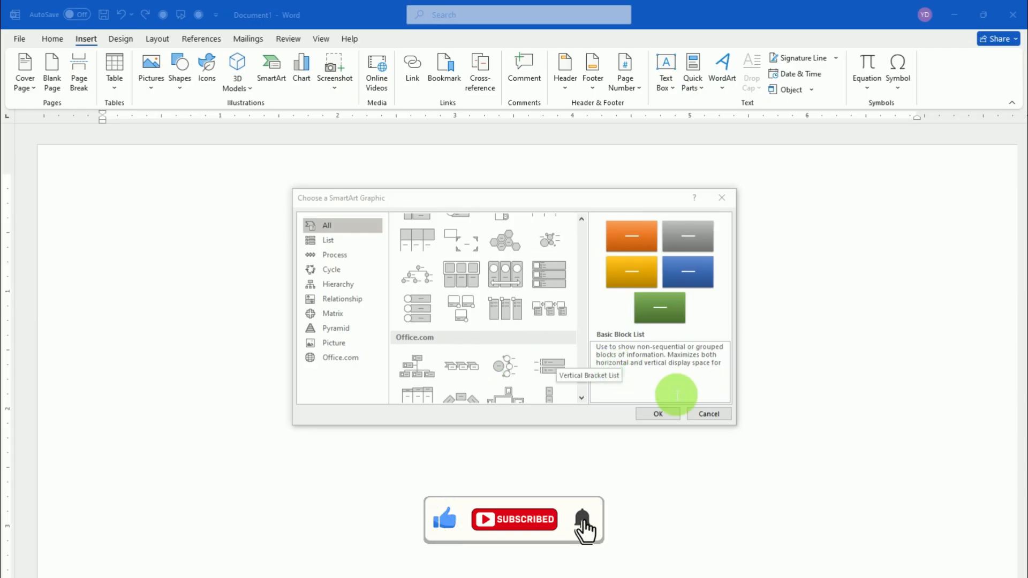
Insert a Circle Arrow Process SmartArt graphic from the Cycle category
{"action": "left_click", "coordinate": [702, 413]}
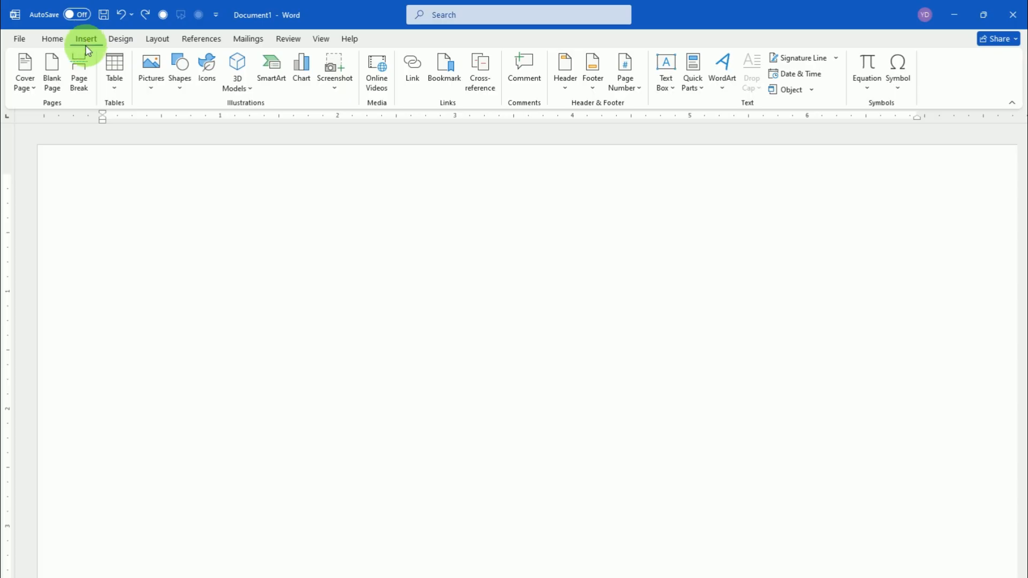
{"action": "left_click", "coordinate": [271, 73]}
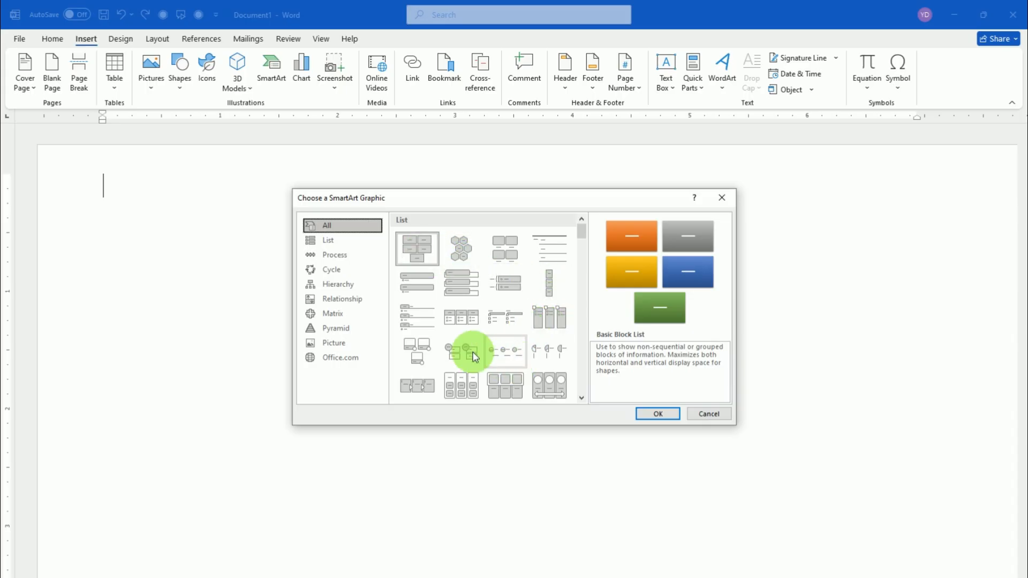
{"action": "left_click", "coordinate": [582, 398]}
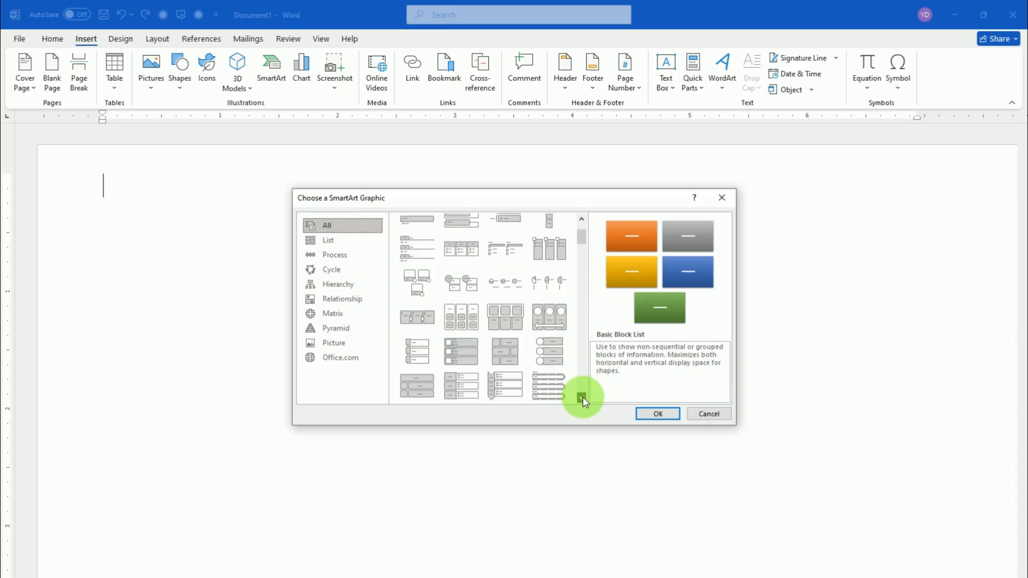
{"action": "left_click", "coordinate": [336, 273]}
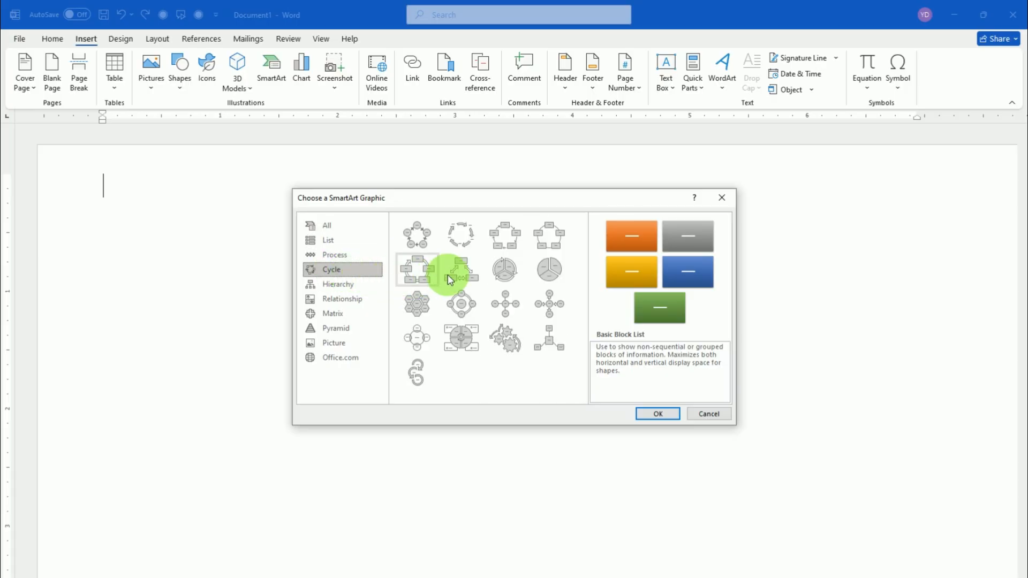
{"action": "left_click", "coordinate": [418, 371]}
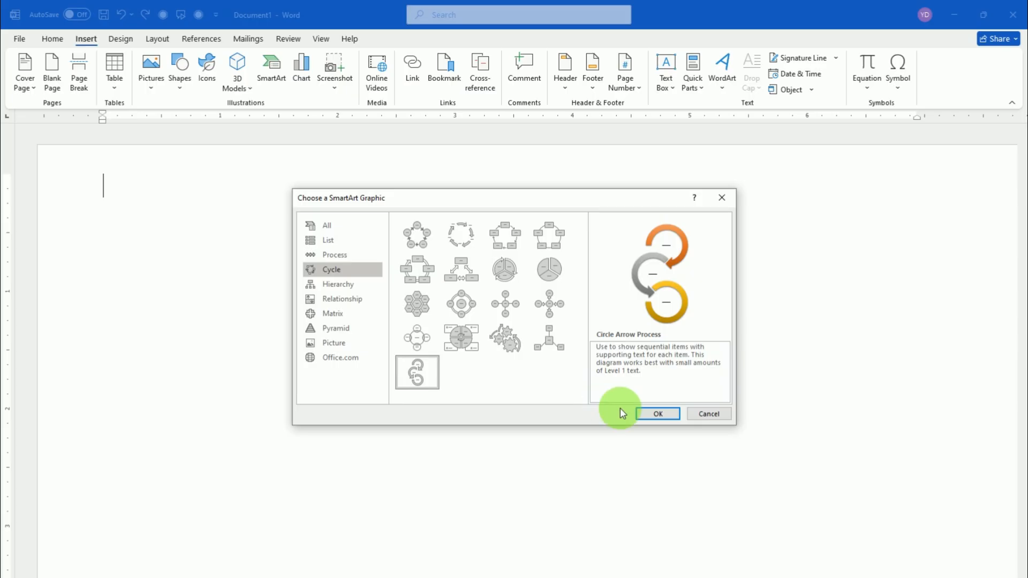
{"action": "left_click", "coordinate": [658, 414]}
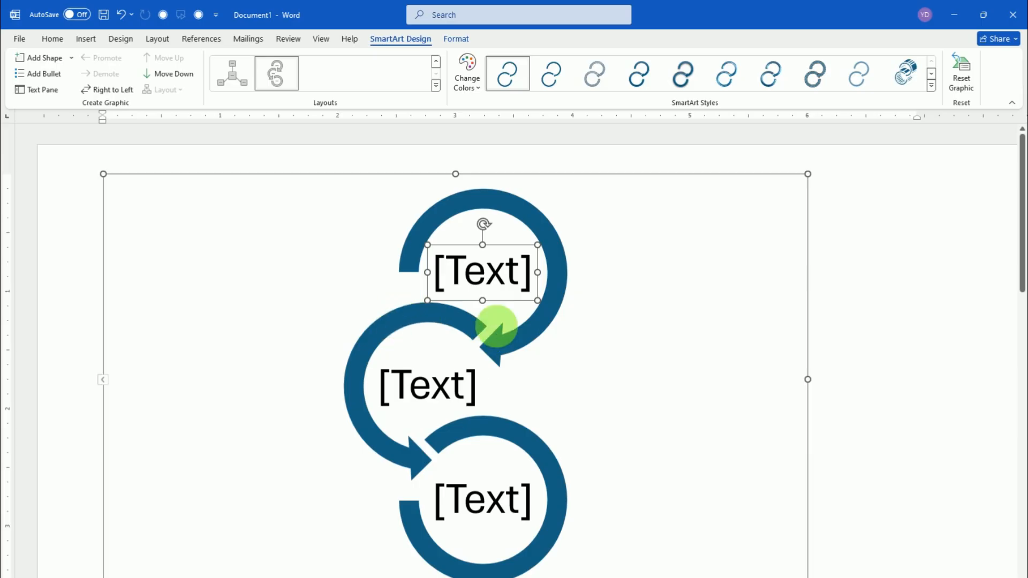
Recolor the SmartArt graphic with the fourth Colorful variation, giving blue, indigo and purple circles
{"action": "left_click", "coordinate": [480, 89]}
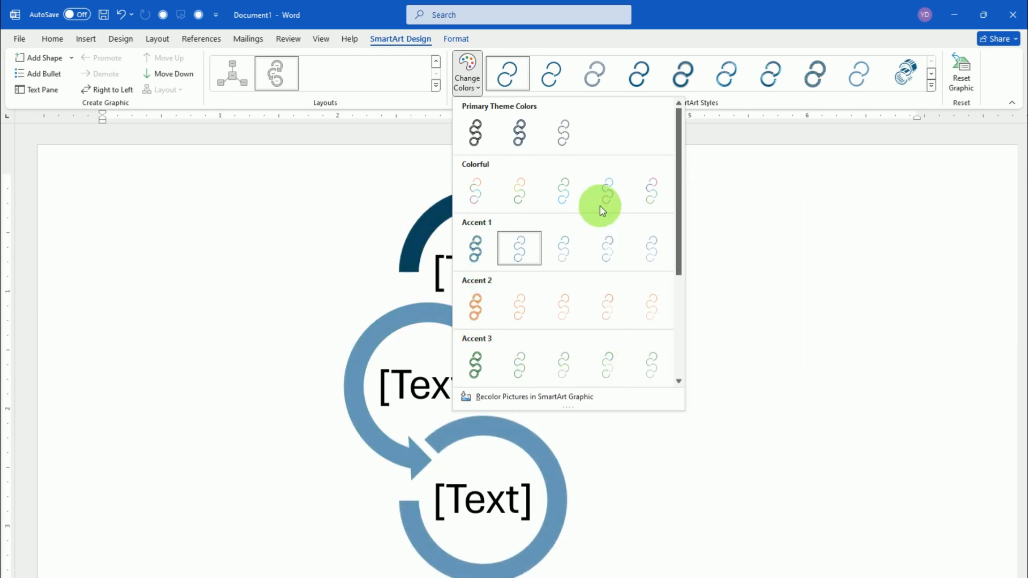
{"action": "left_click", "coordinate": [603, 190]}
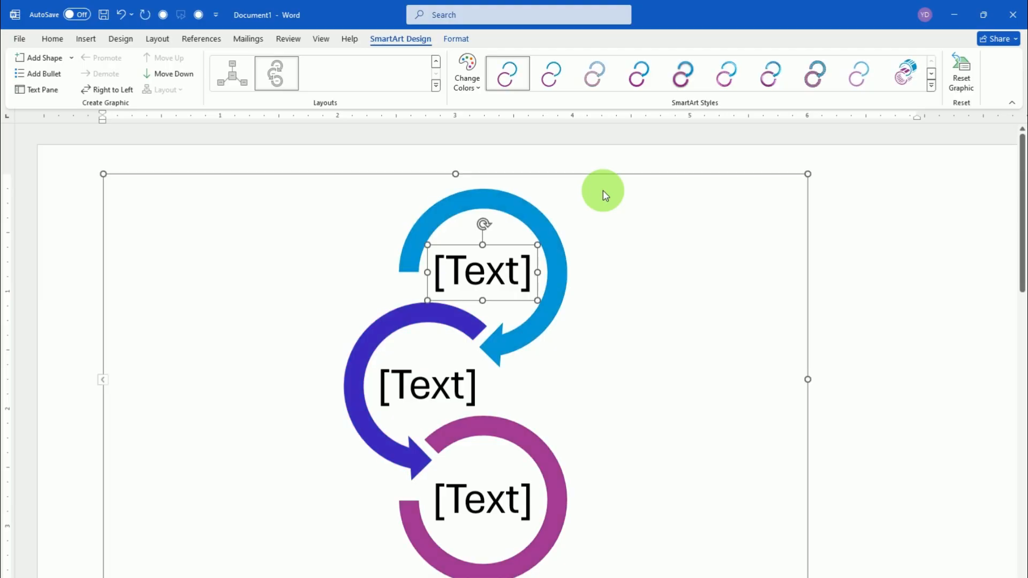
{"action": "scroll", "coordinate": [441, 375], "scroll_direction": "down", "scroll_amount": 1}
{"action": "scroll", "coordinate": [440, 383], "scroll_direction": "down", "scroll_amount": 3}
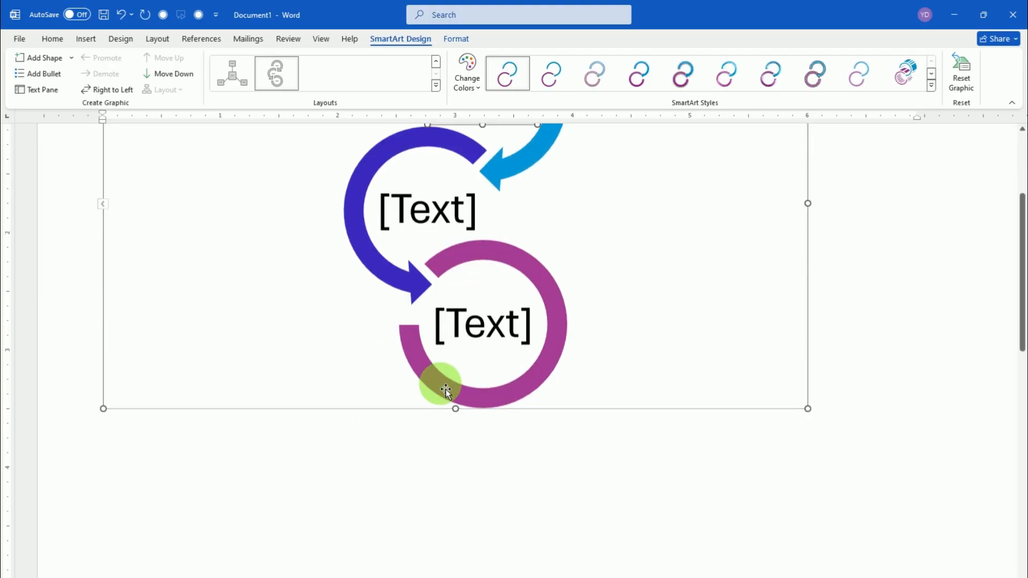
{"action": "scroll", "coordinate": [436, 343], "scroll_direction": "up", "scroll_amount": 4}
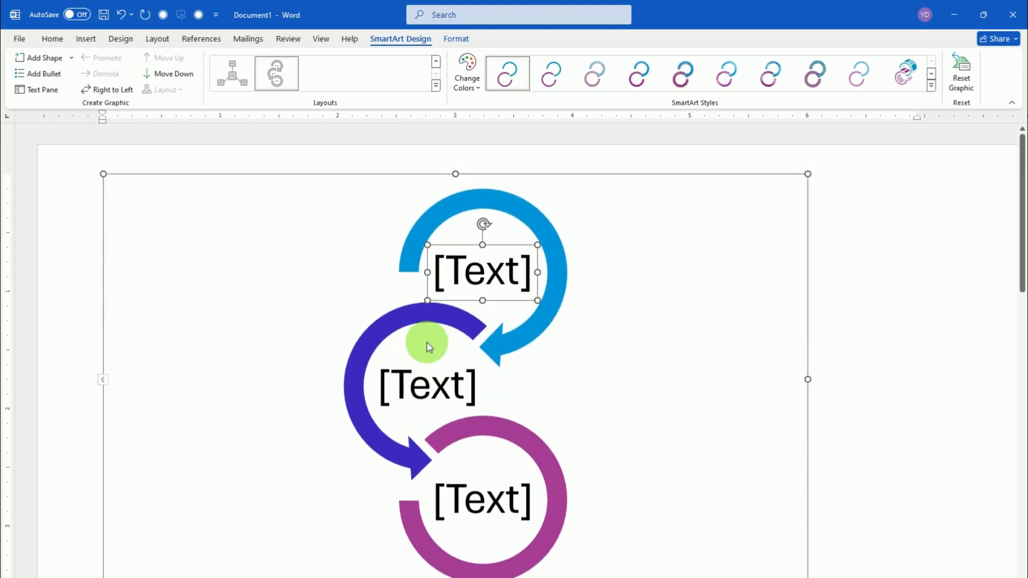
Label the uppermost circle of the SmartArt graphic INPUT
{"action": "left_click", "coordinate": [434, 380]}
{"action": "left_click", "coordinate": [479, 279]}
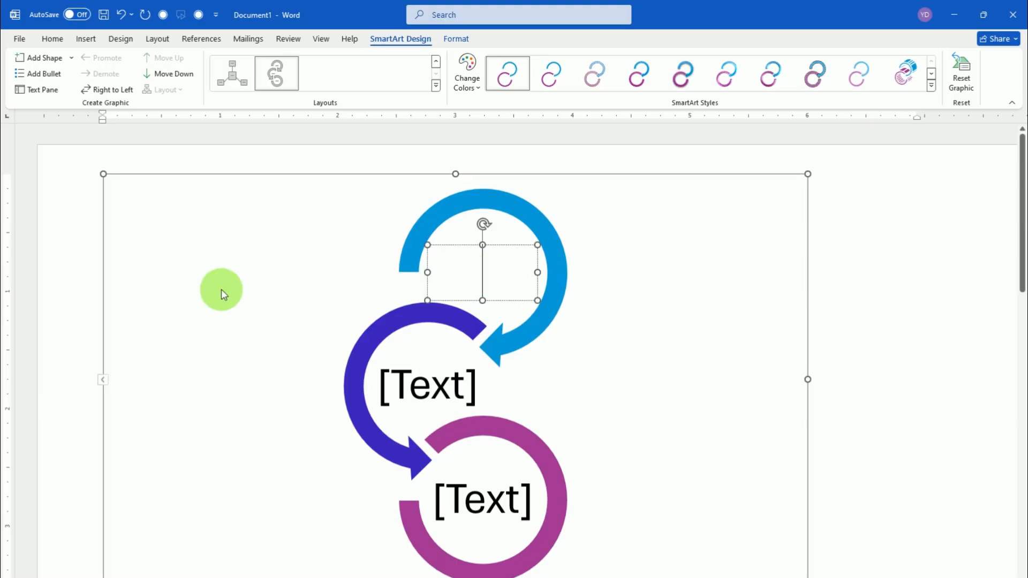
{"action": "left_click", "coordinate": [212, 275]}
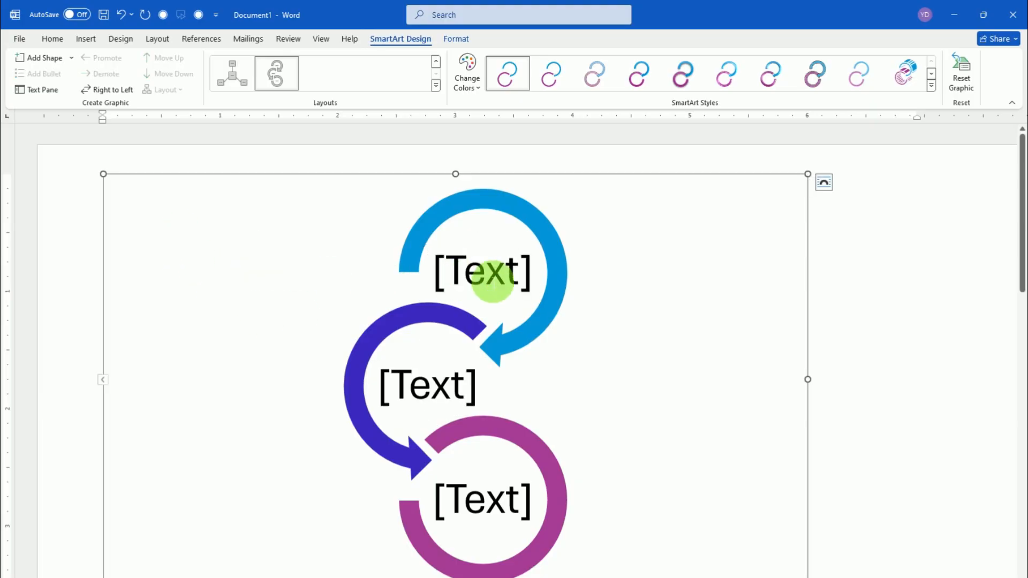
{"action": "left_click", "coordinate": [487, 276]}
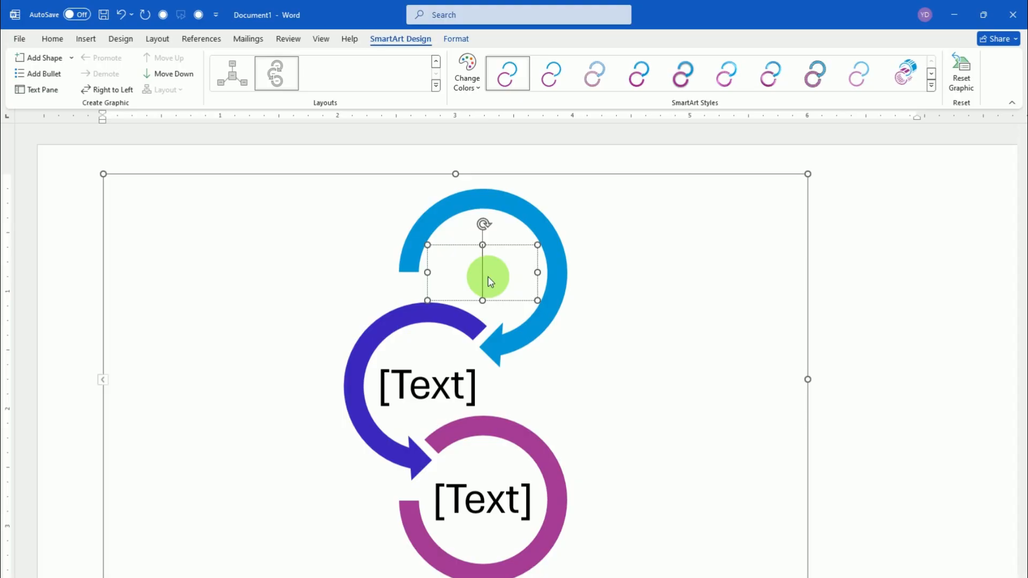
{"action": "type", "text": "I"}
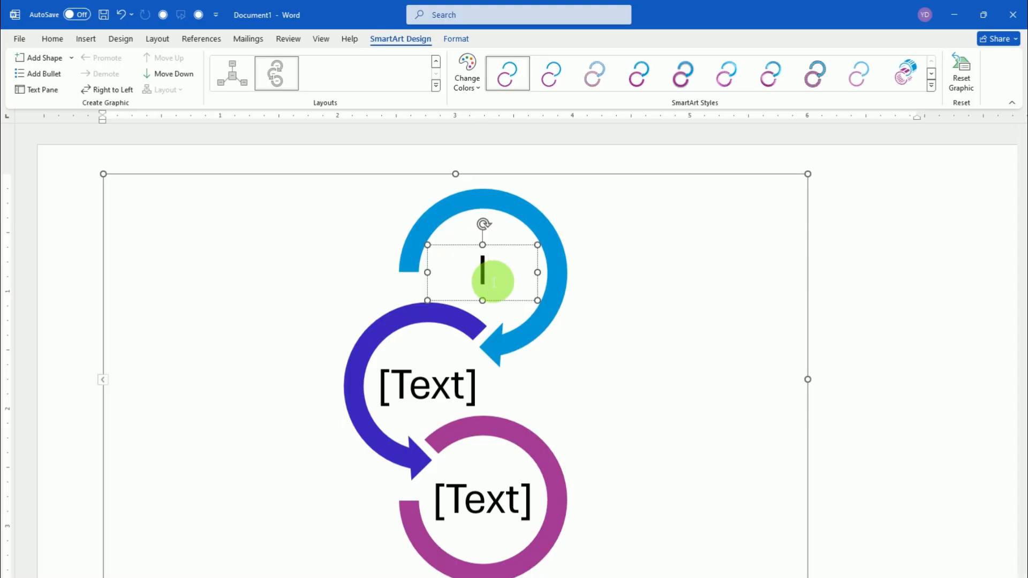
{"action": "type", "text": "NPU"}
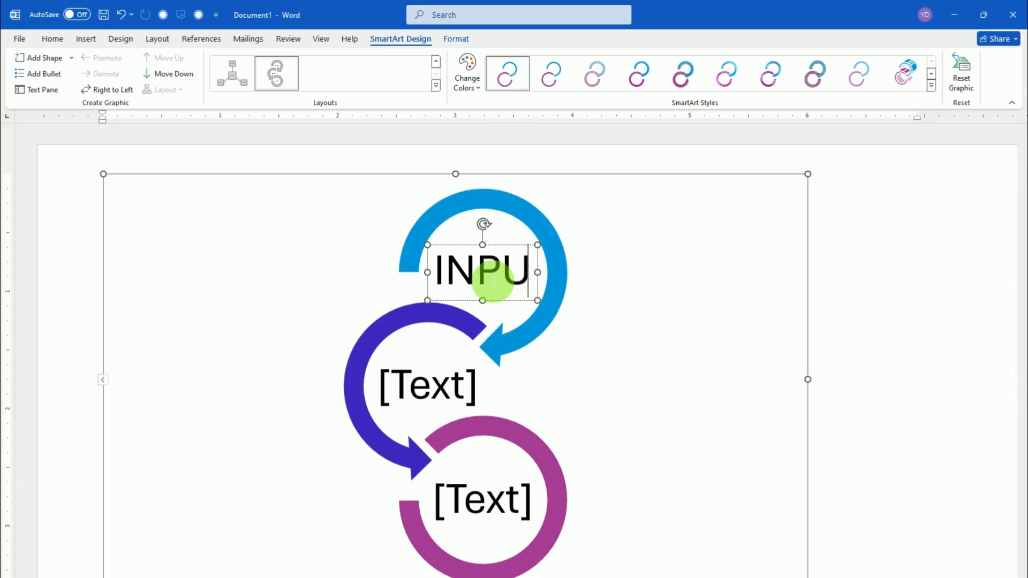
{"action": "type", "text": "T"}
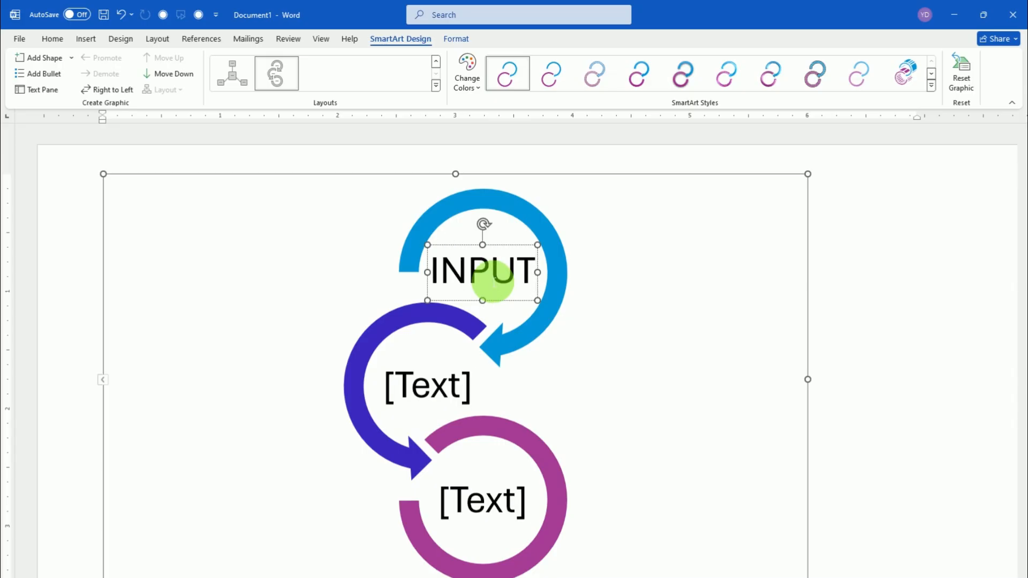
Label the middle circle PROCESS and the lowest circle OUTPUT
{"action": "left_click", "coordinate": [450, 379]}
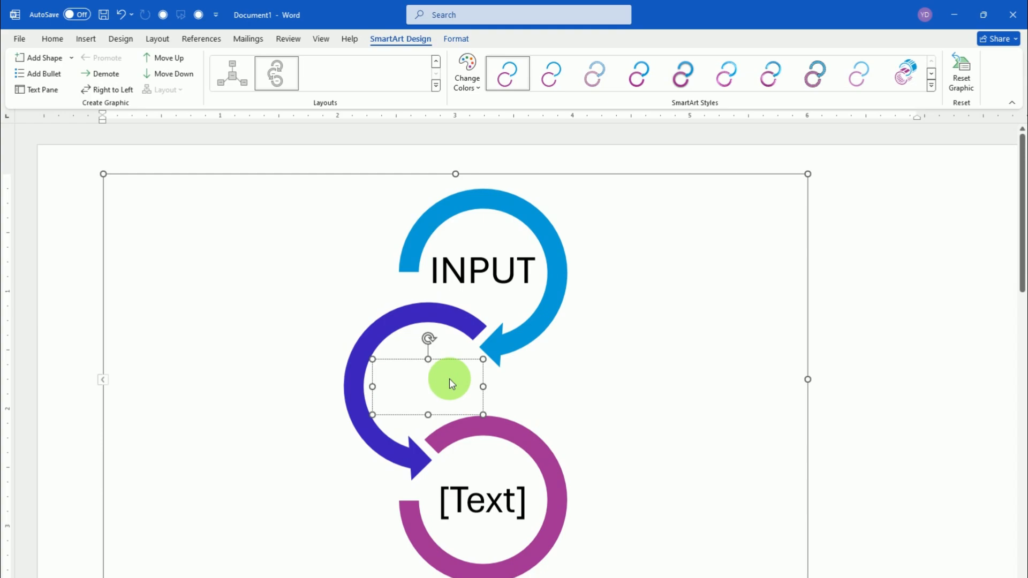
{"action": "type", "text": "PR"}
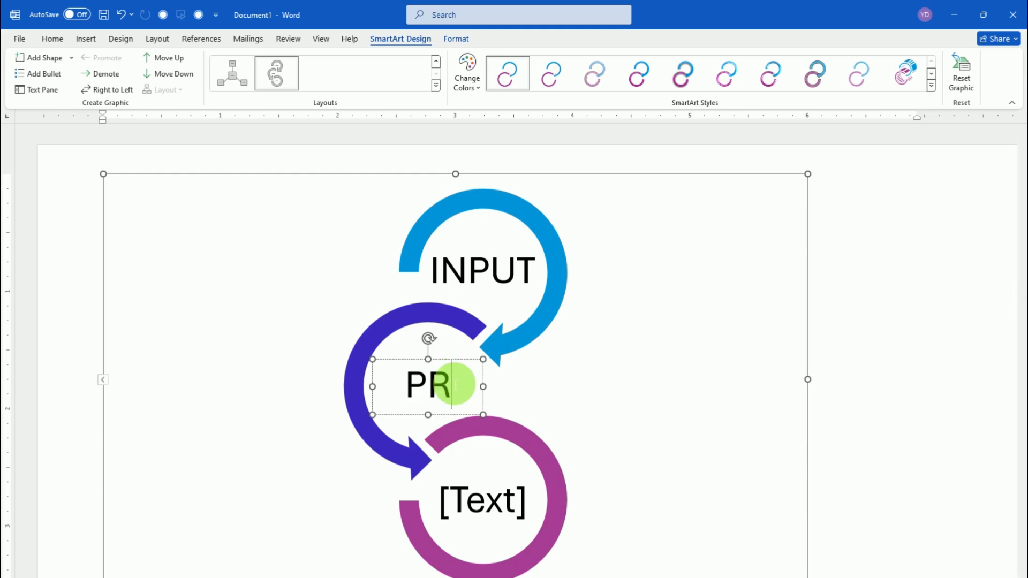
{"action": "type", "text": "O"}
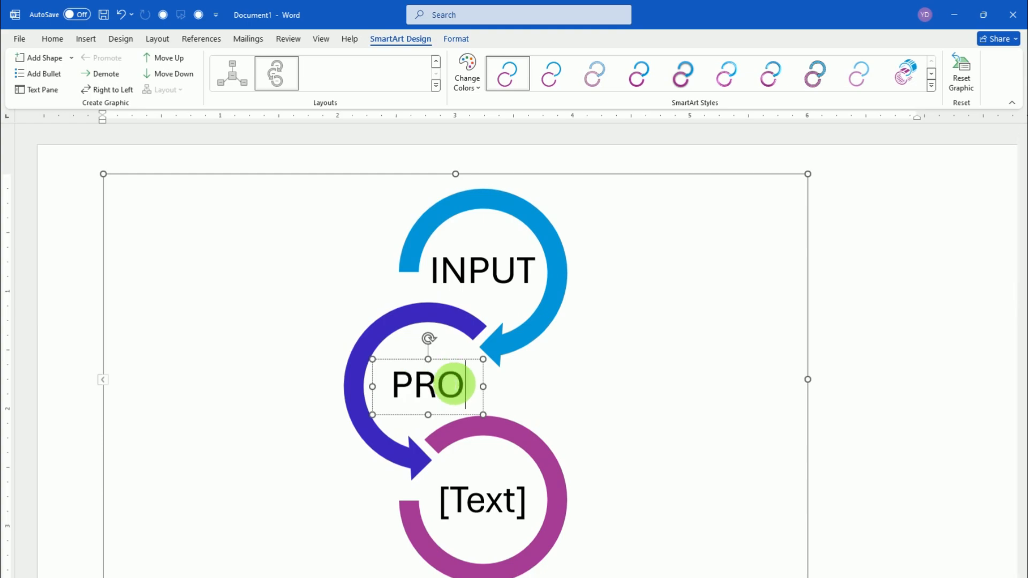
{"action": "type", "text": "CESS"}
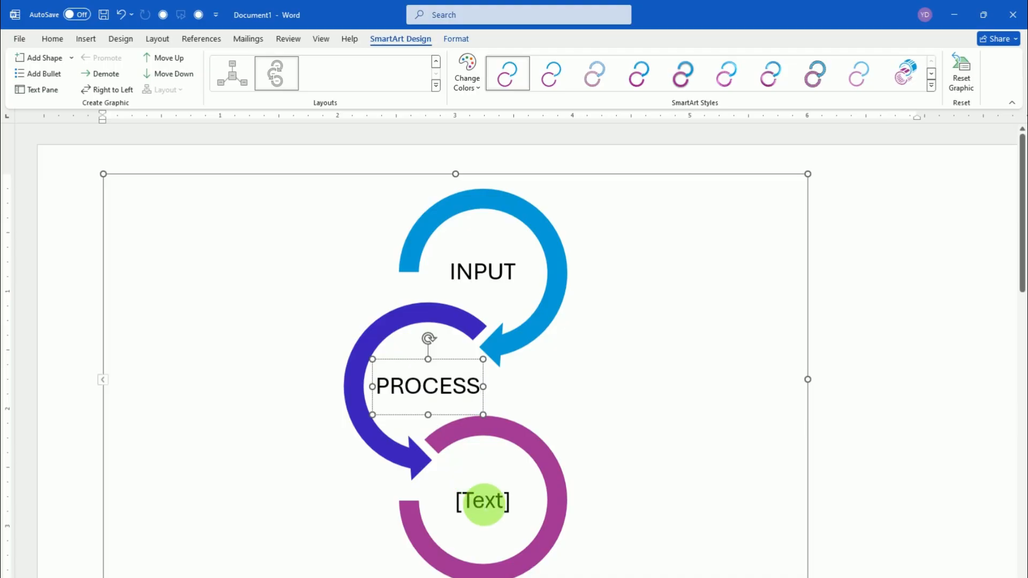
{"action": "left_click", "coordinate": [480, 500]}
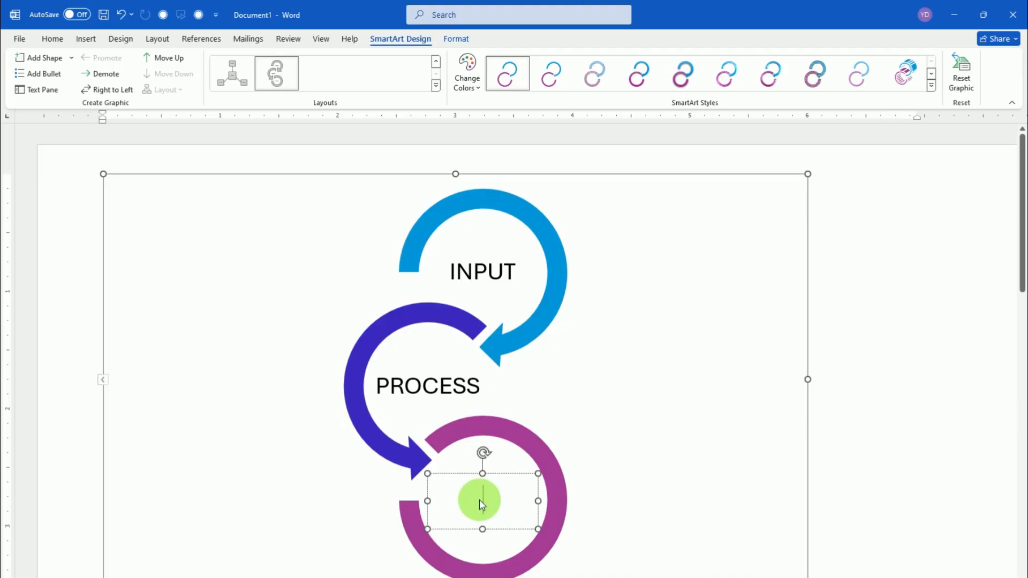
{"action": "type", "text": "OUT"}
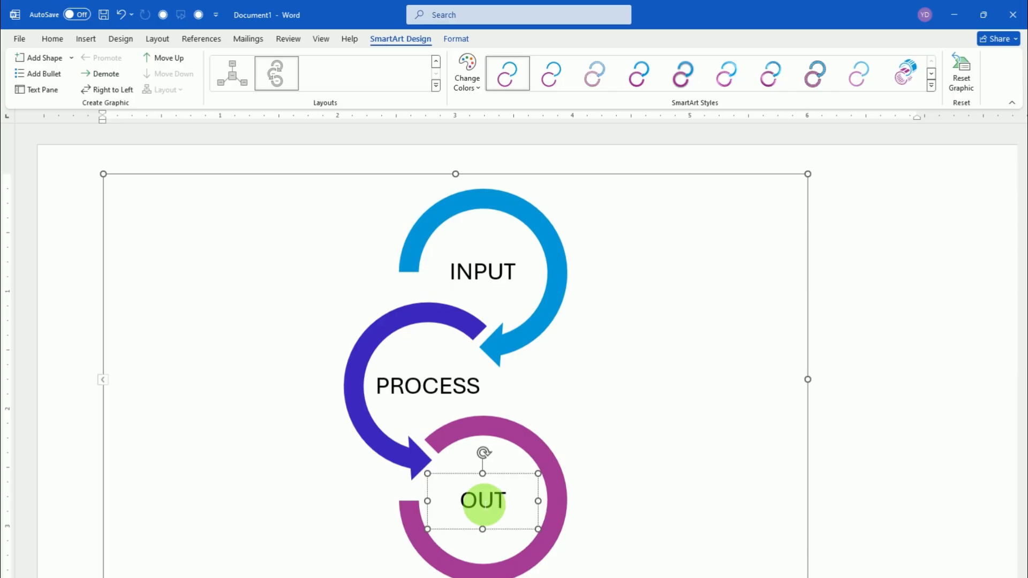
{"action": "type", "text": "PUT"}
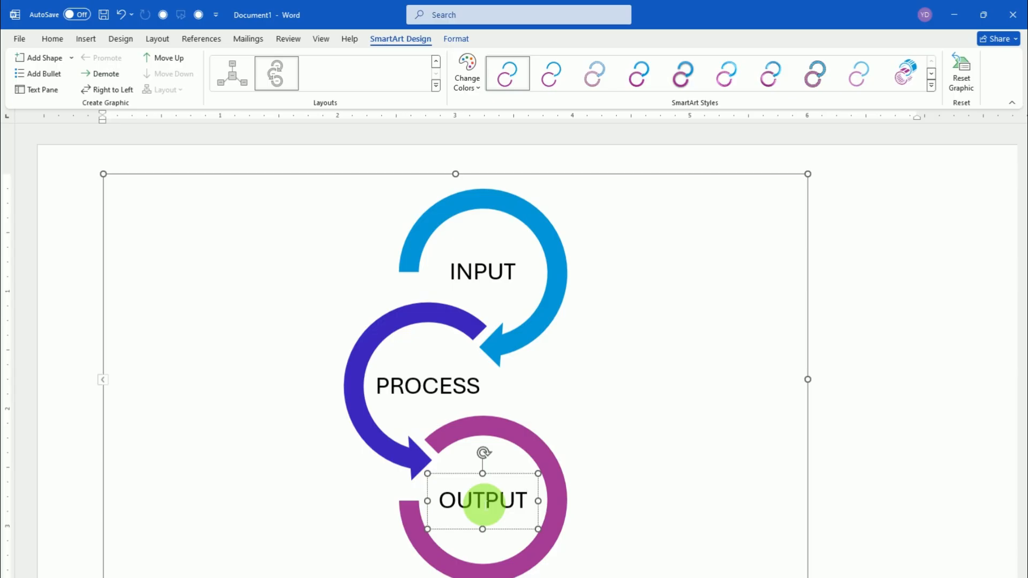
{"action": "left_click", "coordinate": [563, 403]}
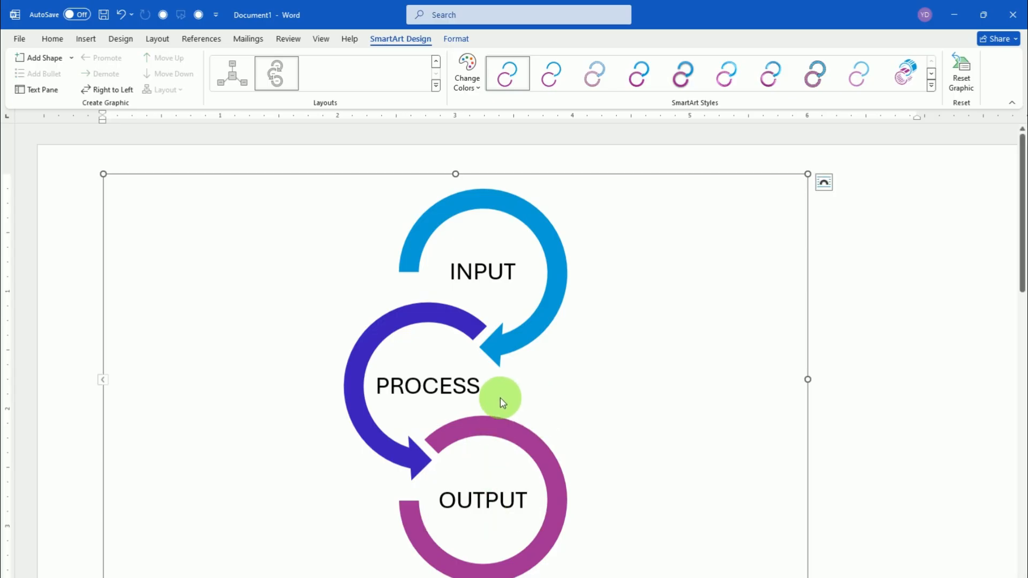
Shrink the whole SmartArt graphic to about 3.3 inches wide
{"action": "scroll", "coordinate": [510, 388], "scroll_direction": "down", "scroll_amount": 3}
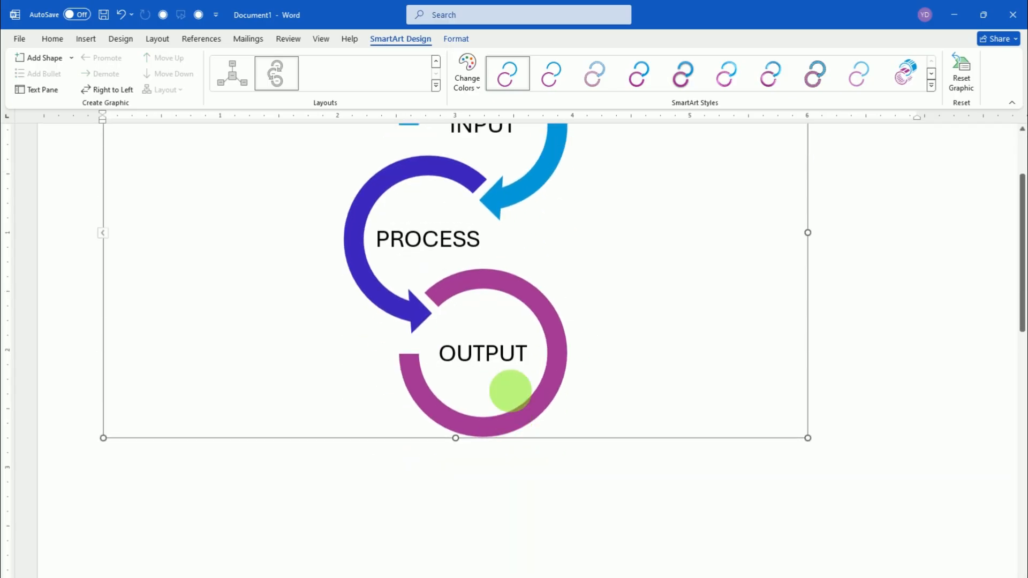
{"action": "scroll", "coordinate": [509, 391], "scroll_direction": "up", "scroll_amount": 3}
{"action": "left_click_drag", "start_coordinate": [813, 576], "coordinate": [493, 424]}
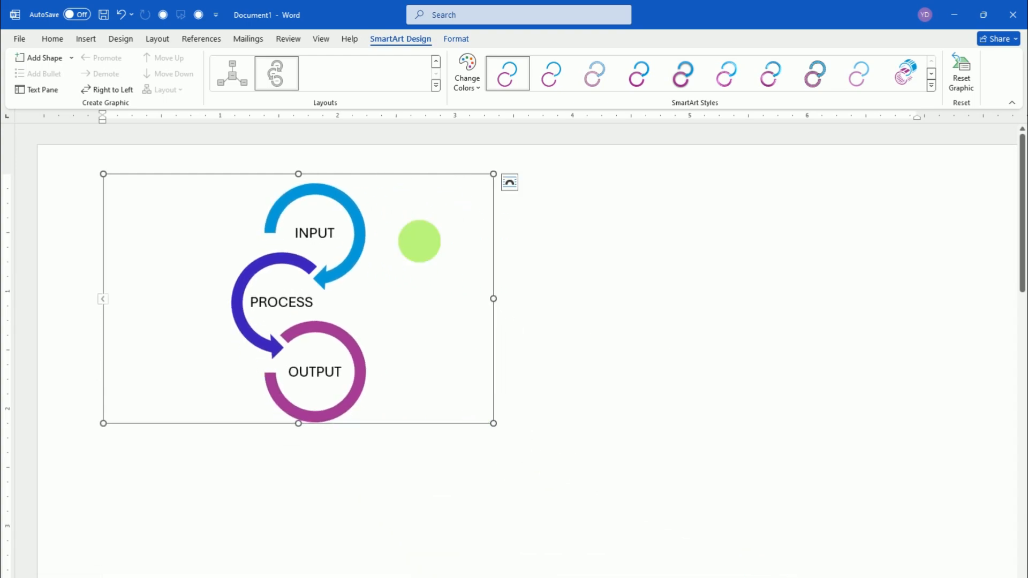
Set the graphic's text wrapping to In Front of Text and reposition it slightly lower against the page's left margin
{"action": "left_click", "coordinate": [449, 191]}
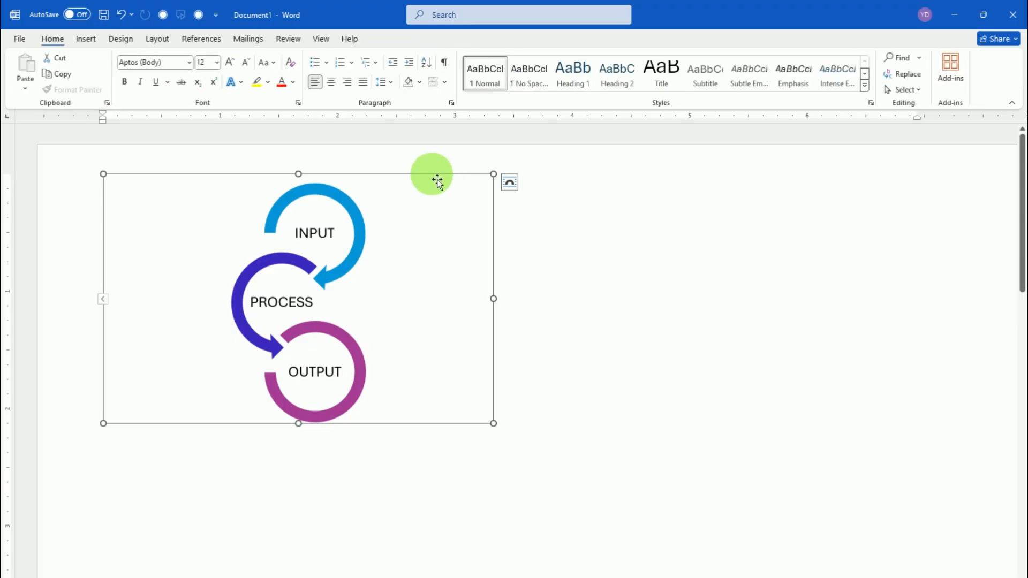
{"action": "left_click_drag", "start_coordinate": [432, 174], "coordinate": [450, 191]}
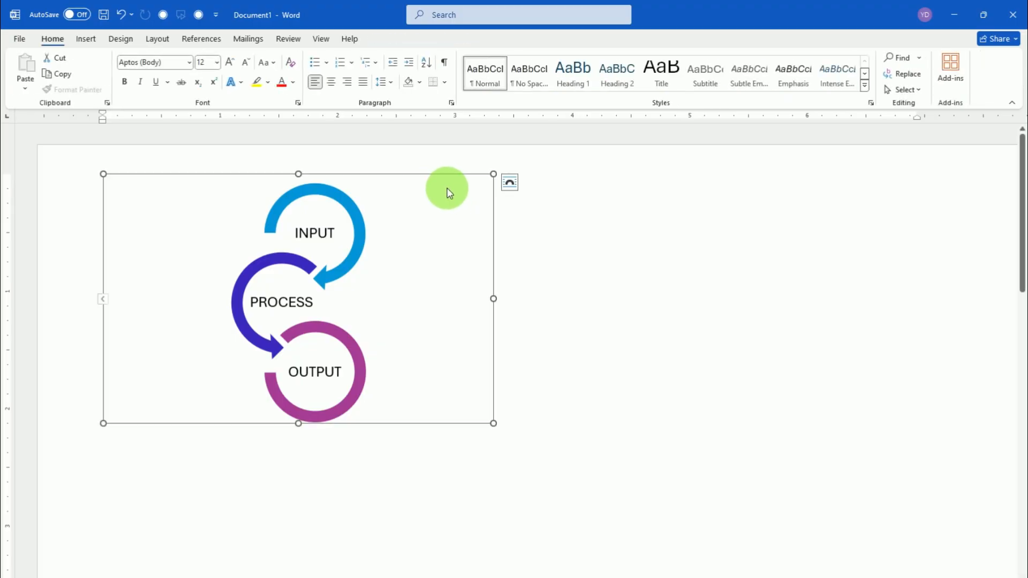
{"action": "left_click", "coordinate": [510, 183]}
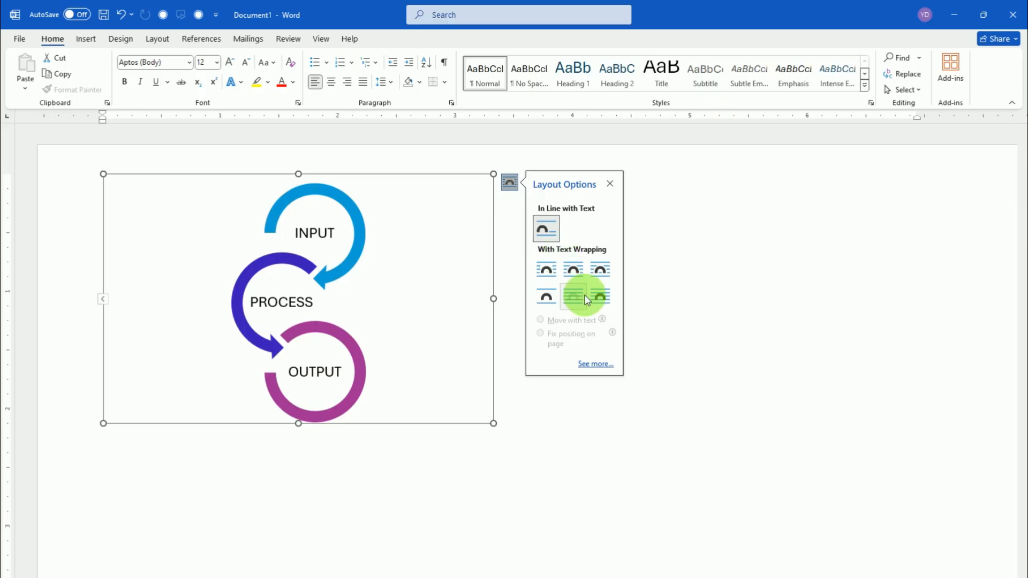
{"action": "left_click", "coordinate": [601, 298]}
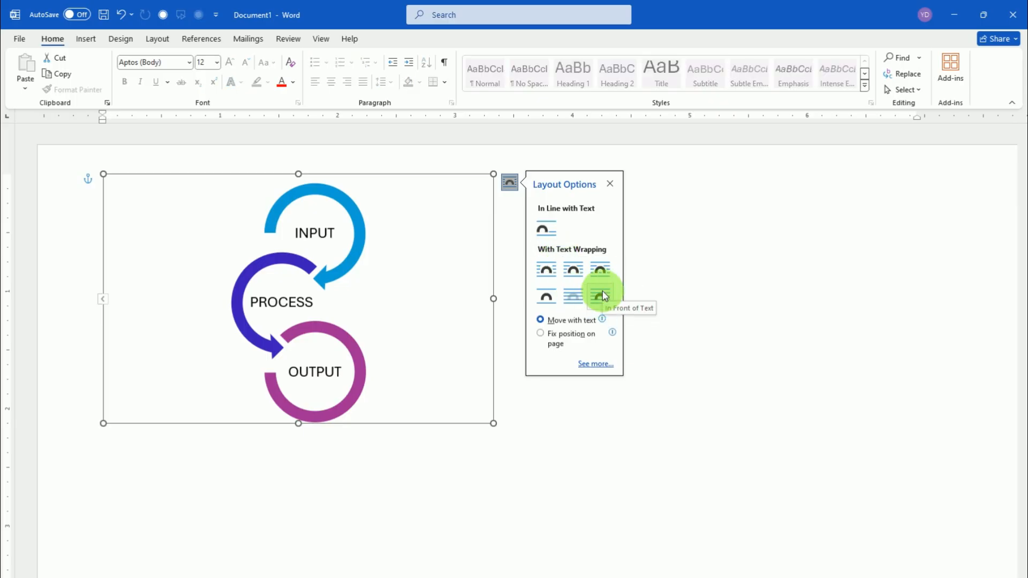
{"action": "left_click_drag", "start_coordinate": [395, 182], "coordinate": [453, 207]}
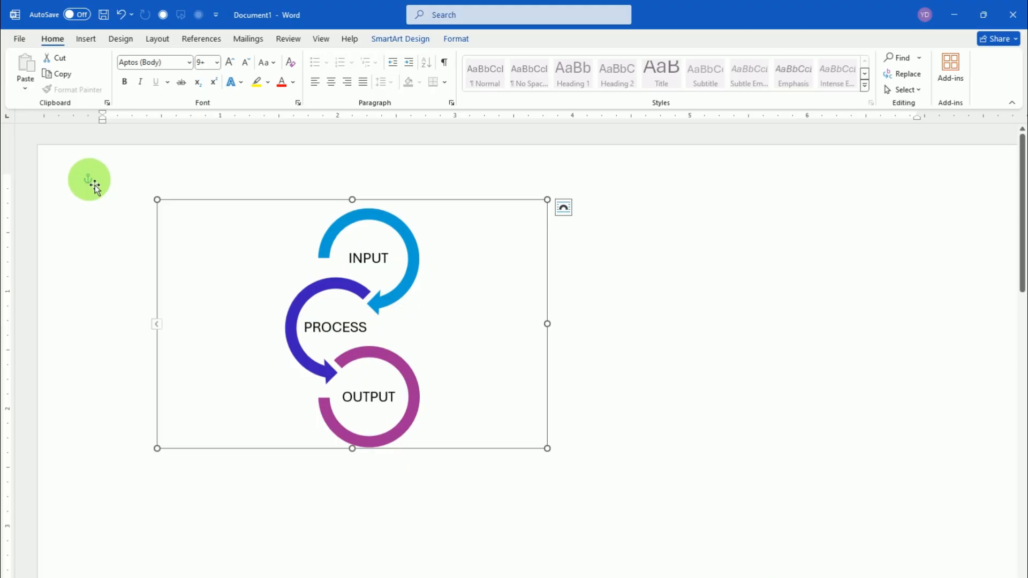
{"action": "left_click_drag", "start_coordinate": [179, 201], "coordinate": [117, 192]}
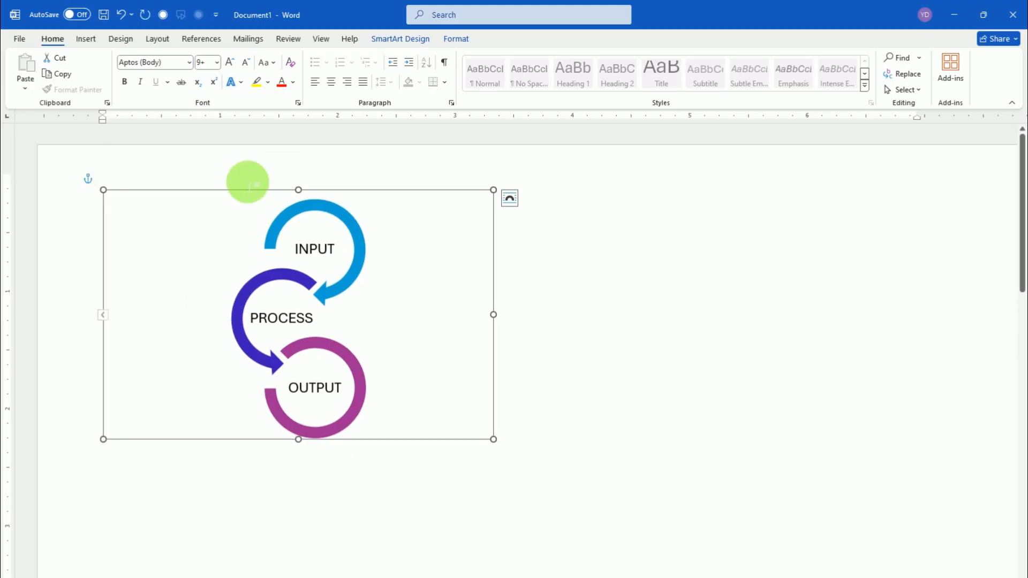
Apply the third 3-D SmartArt style, the glossy one with black outlines, to the circle arrow graphic
{"action": "left_click", "coordinate": [410, 42]}
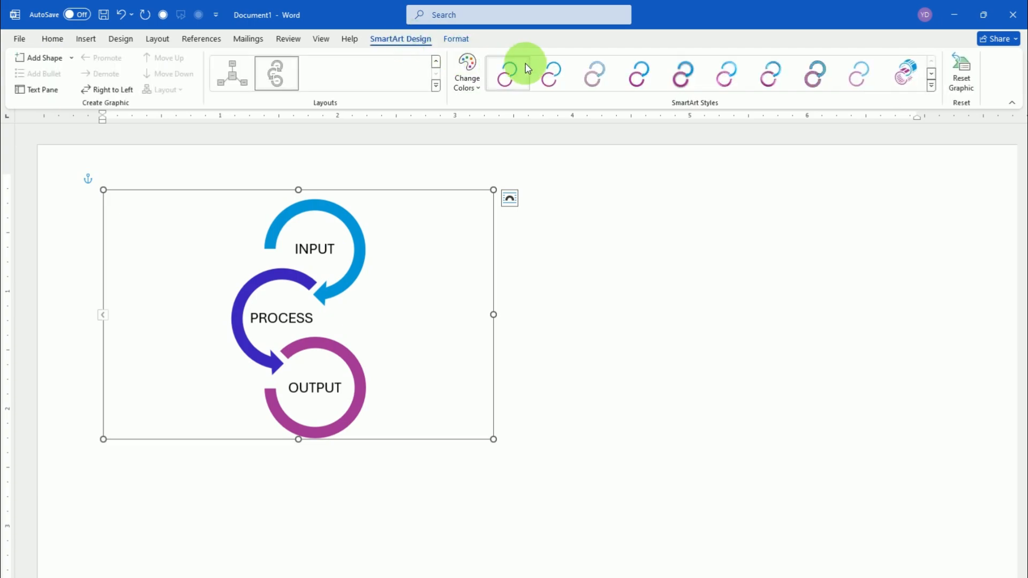
{"action": "left_click", "coordinate": [905, 74]}
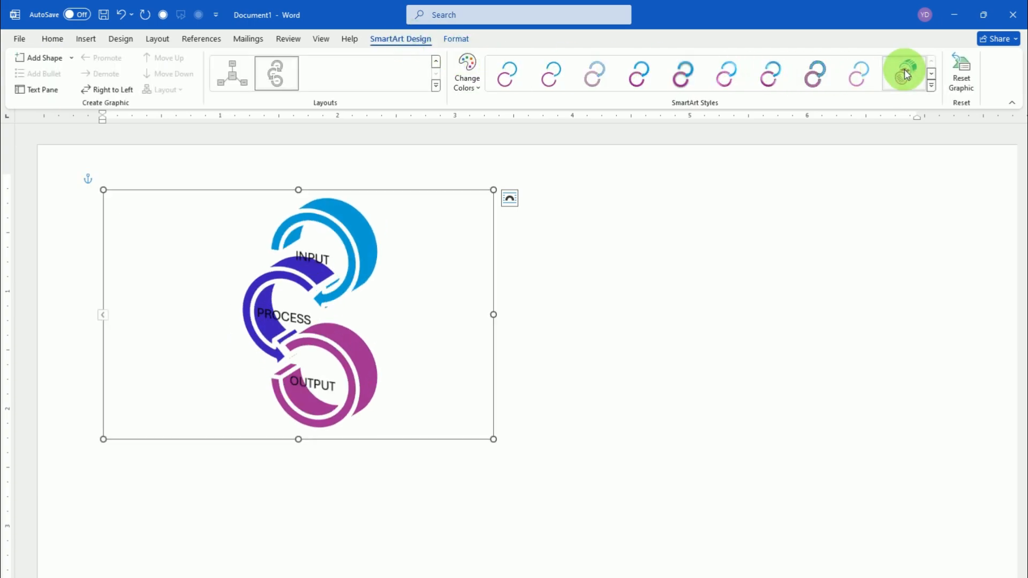
{"action": "left_click", "coordinate": [930, 86]}
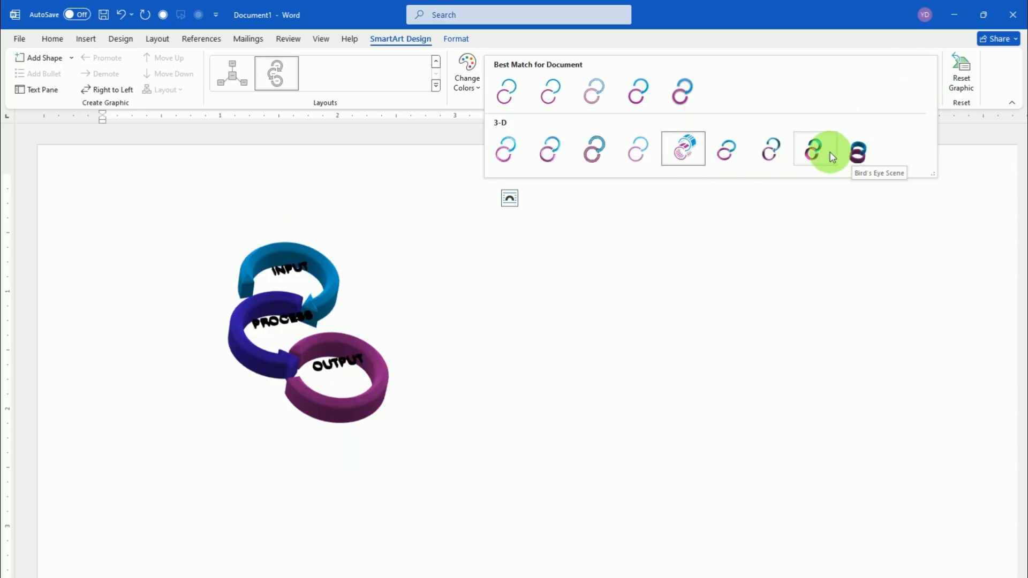
{"action": "left_click", "coordinate": [590, 143]}
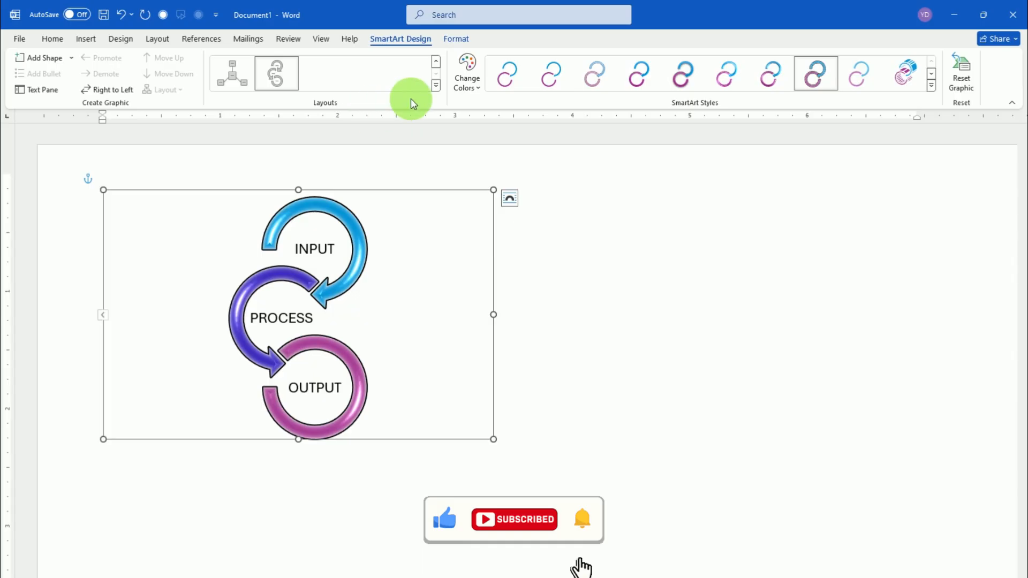
Give the SmartArt graphic's text a bevel effect, using the last preset in the second bevel row
{"action": "left_click", "coordinate": [457, 39]}
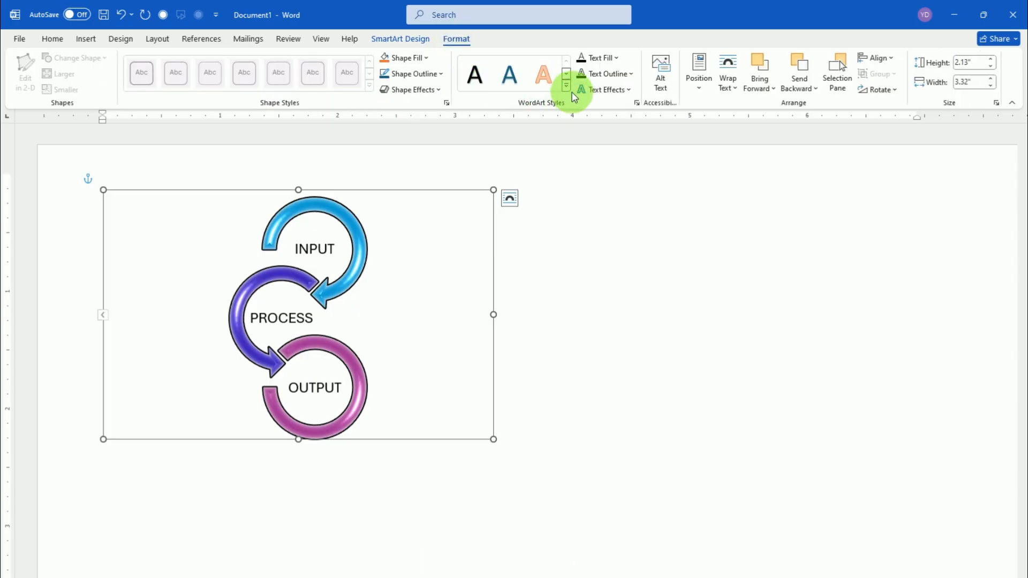
{"action": "left_click", "coordinate": [618, 92]}
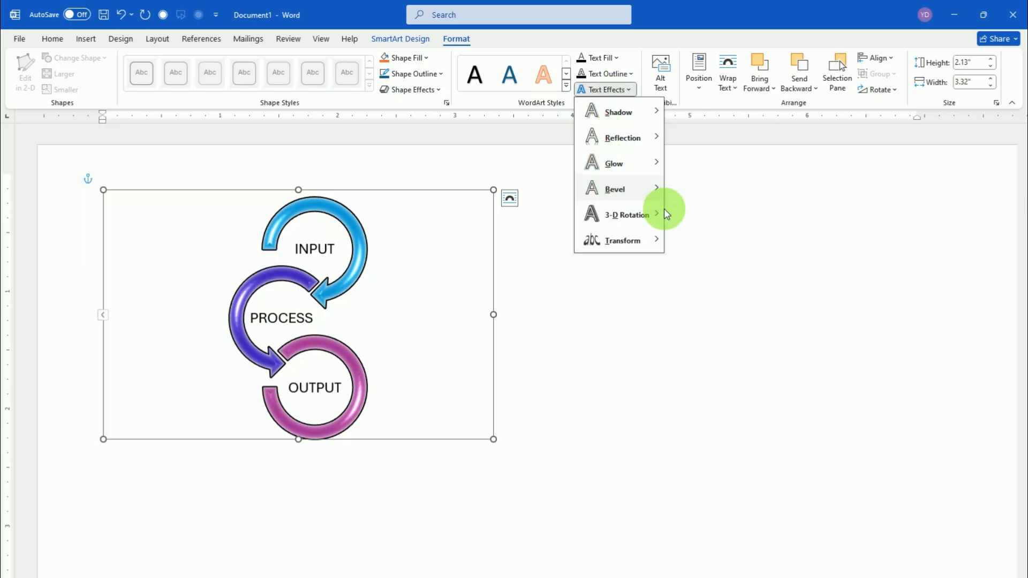
{"action": "mouse_move", "coordinate": [637, 217]}
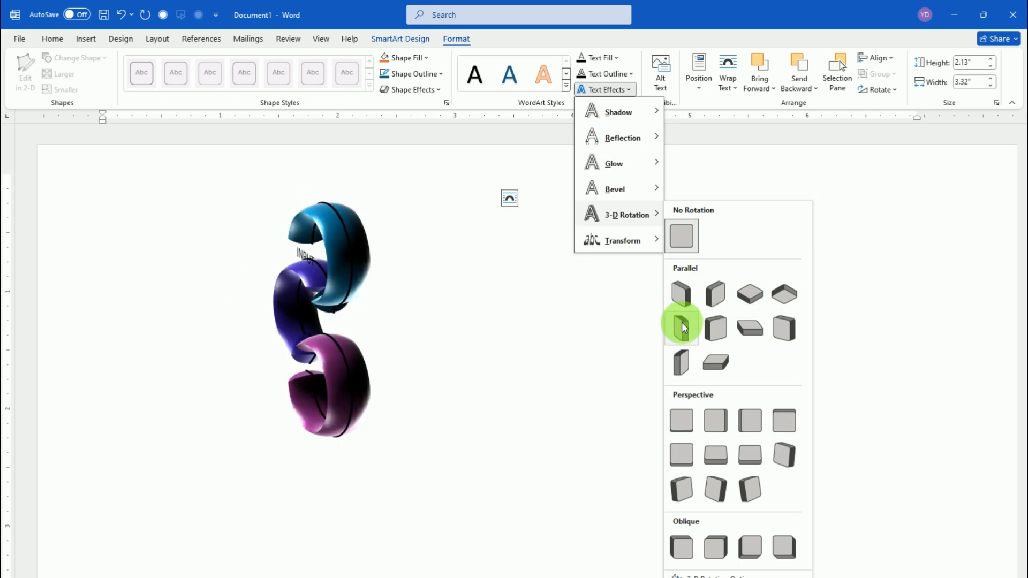
{"action": "mouse_move", "coordinate": [615, 194]}
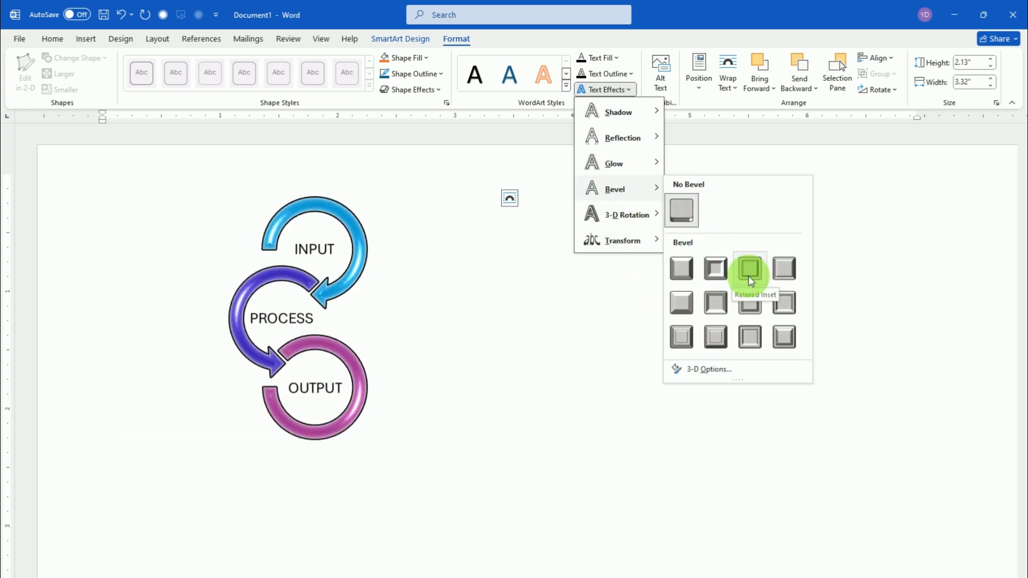
{"action": "left_click", "coordinate": [785, 302]}
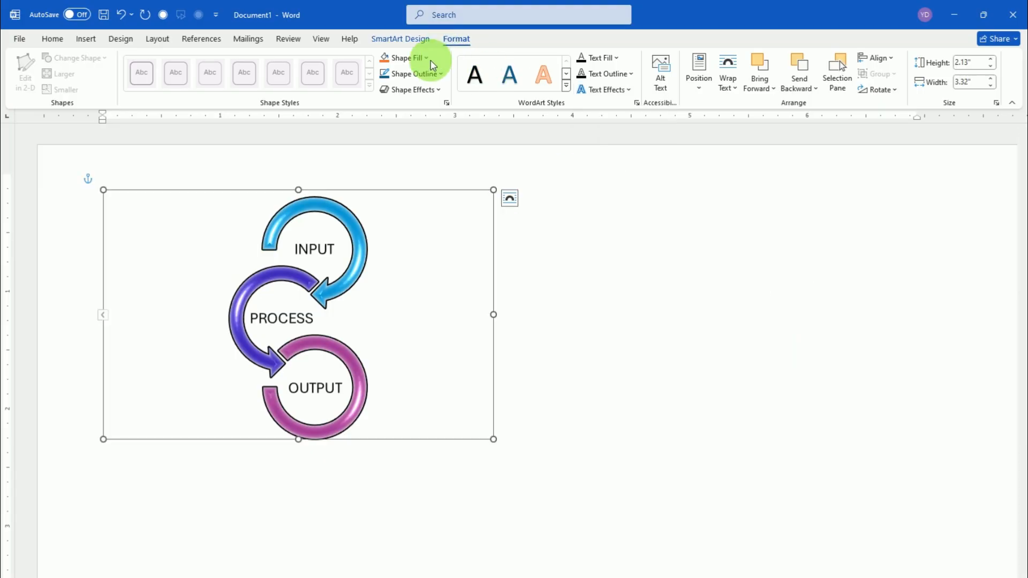
Outline the frame of the SmartArt graphic in a blue theme colour, without adding a fill
{"action": "left_click", "coordinate": [428, 61]}
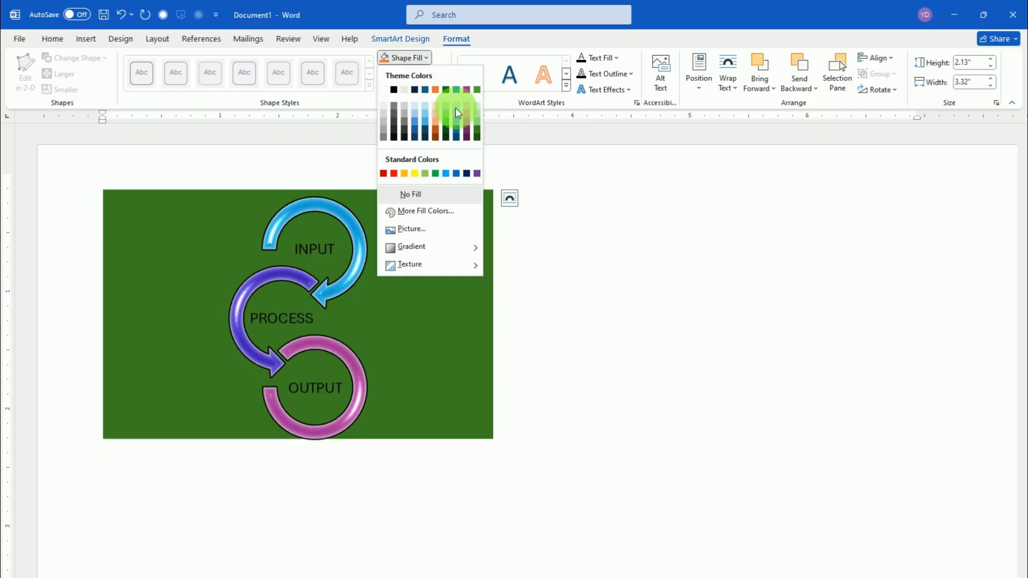
{"action": "left_click", "coordinate": [434, 61]}
{"action": "left_click", "coordinate": [442, 76]}
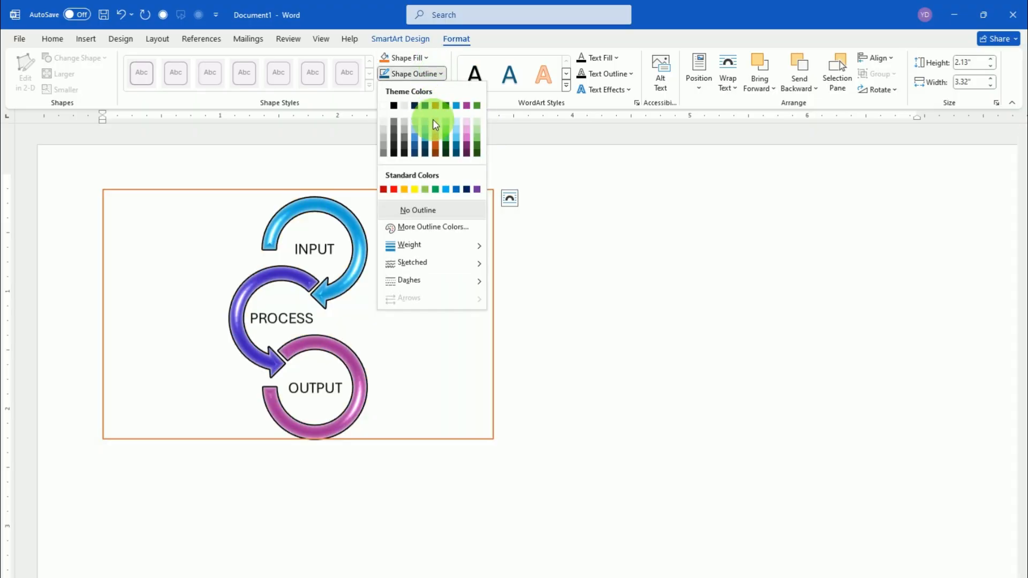
{"action": "left_click", "coordinate": [415, 141]}
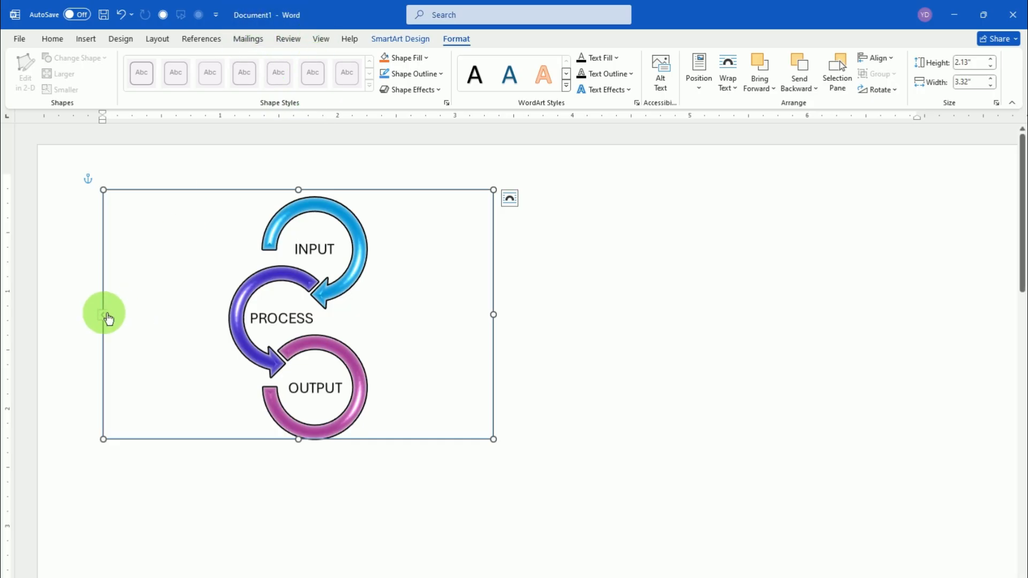
Add a fourth item SKILL and a fifth item COM after OUTPUT in the SmartArt text list
{"action": "left_click", "coordinate": [104, 315]}
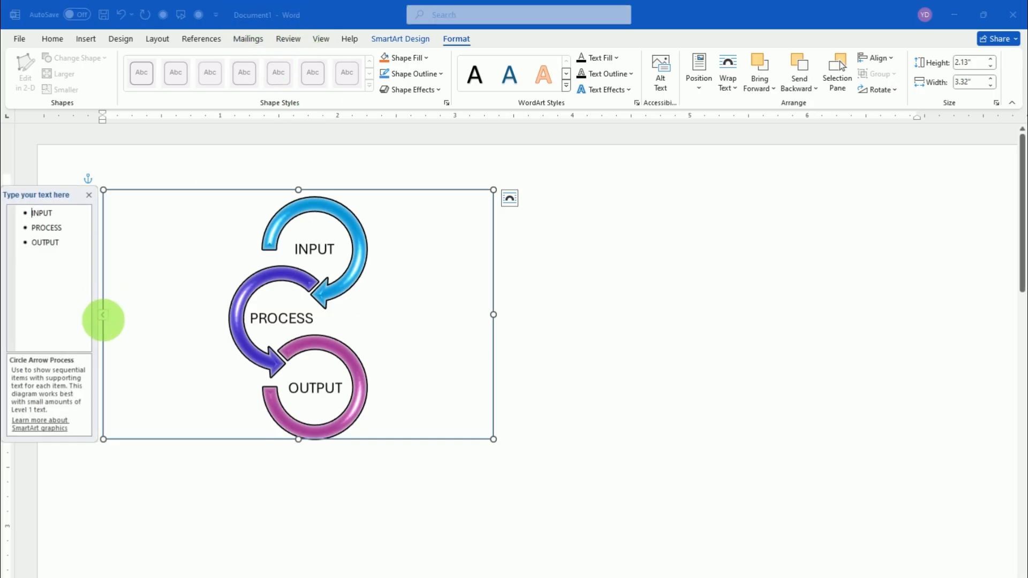
{"action": "left_click", "coordinate": [89, 195]}
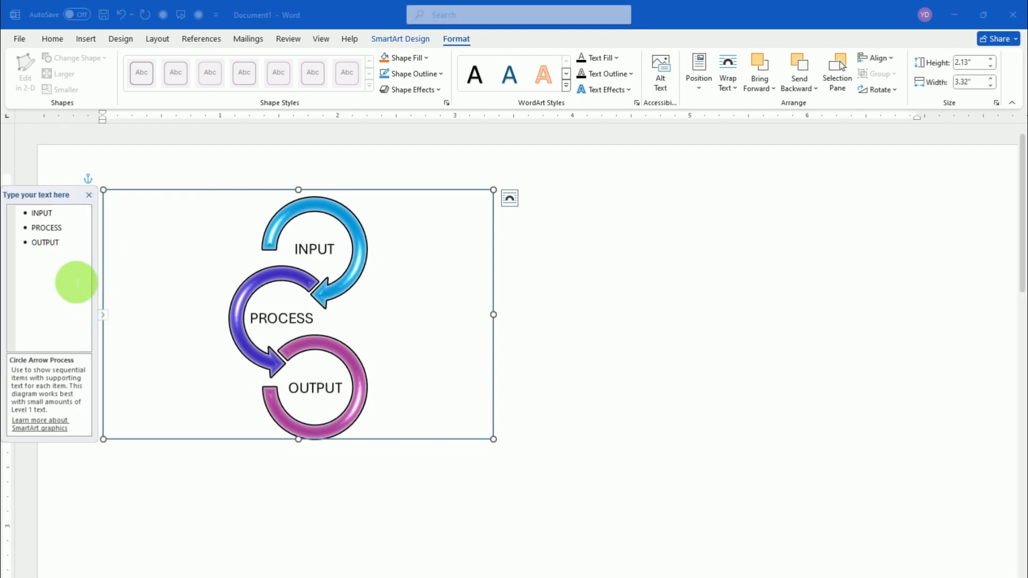
{"action": "left_click", "coordinate": [75, 249]}
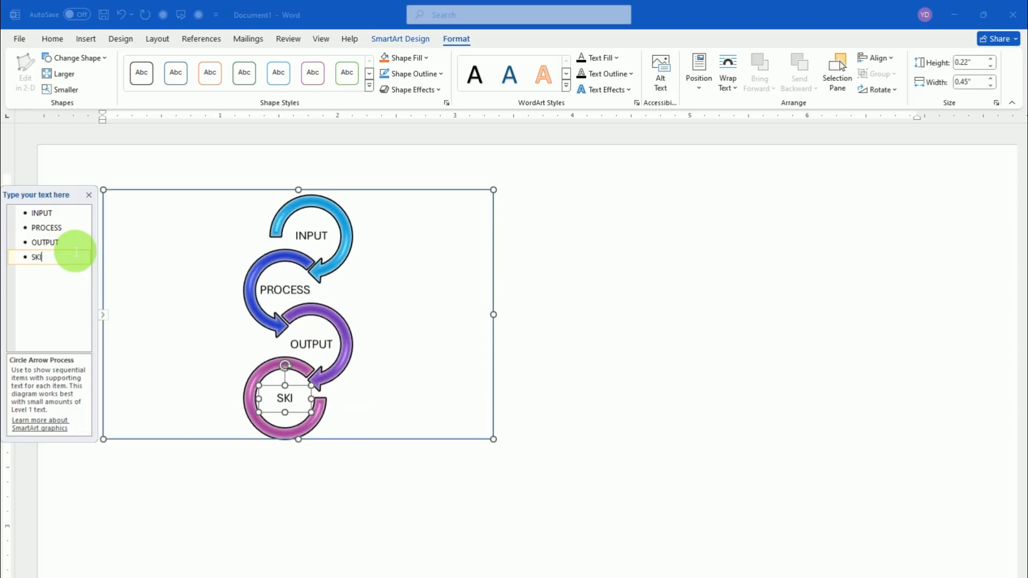
{"action": "key", "text": "Return"}
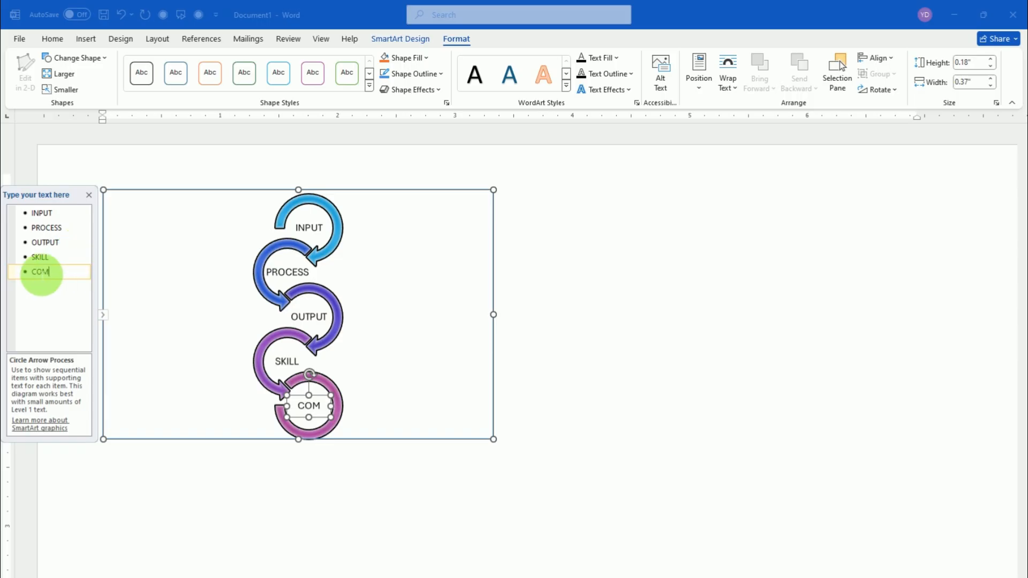
Delete the fifth and fourth items, COM and SKILL, from the SmartArt text list
{"action": "double_click", "coordinate": [40, 272]}
{"action": "key", "text": "BackSpace"}
{"action": "key", "text": "BackSpace"}
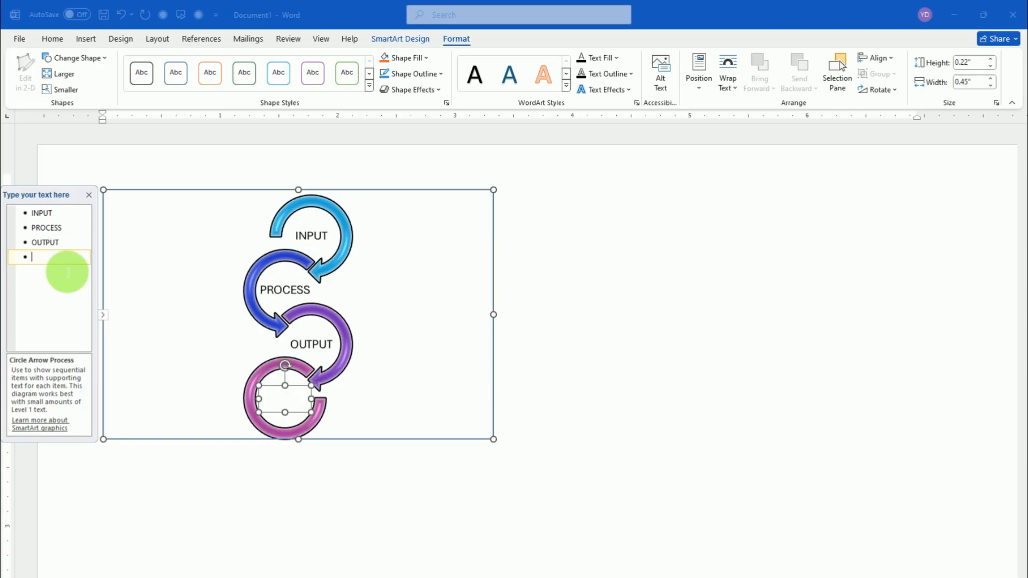
{"action": "key", "text": "BackSpace"}
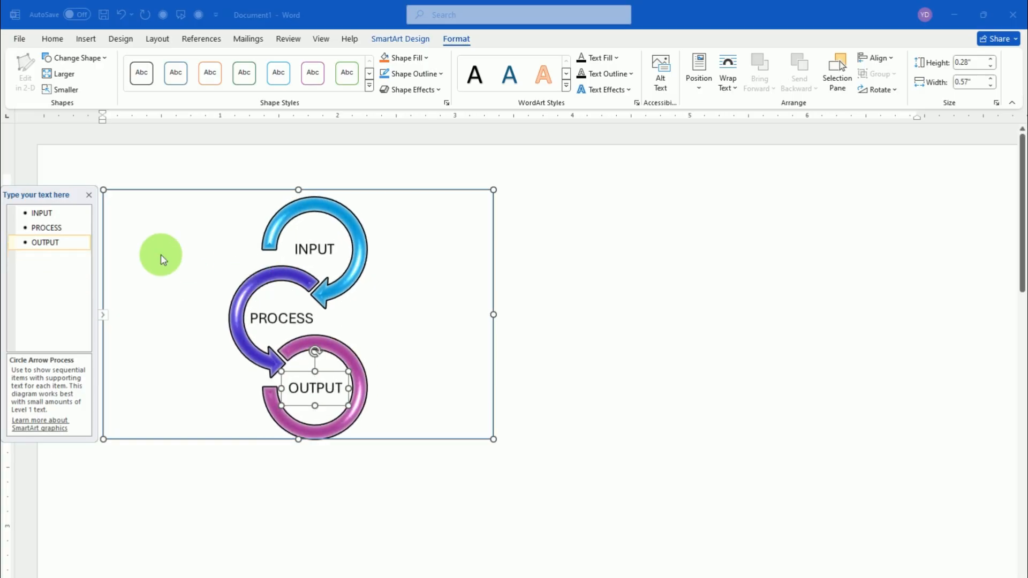
Close the SmartArt text pane and place the text cursor on the empty line just below the graphic
{"action": "left_click", "coordinate": [551, 335]}
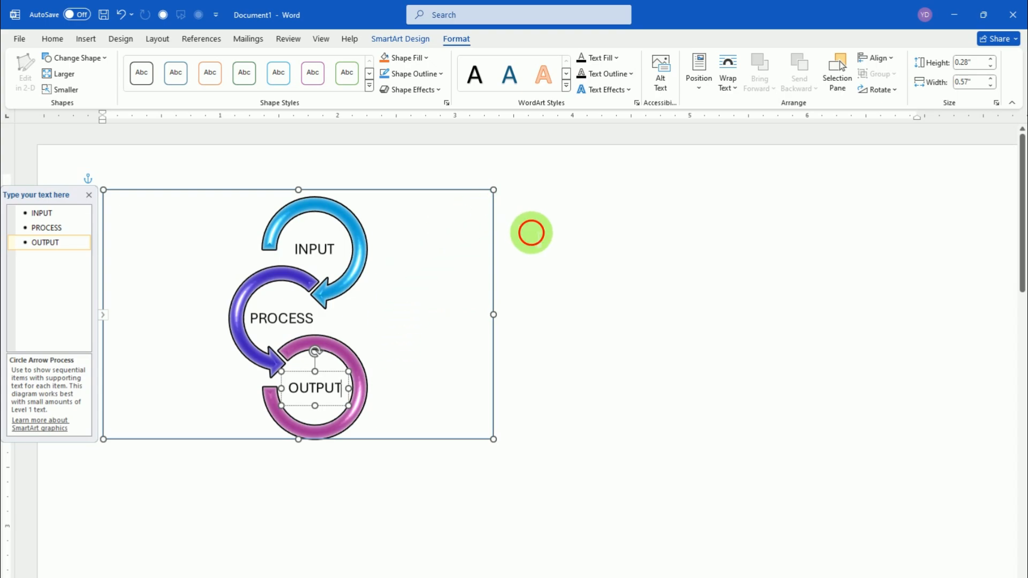
{"action": "left_click", "coordinate": [531, 233]}
{"action": "scroll", "coordinate": [396, 310], "scroll_direction": "down", "scroll_amount": 3}
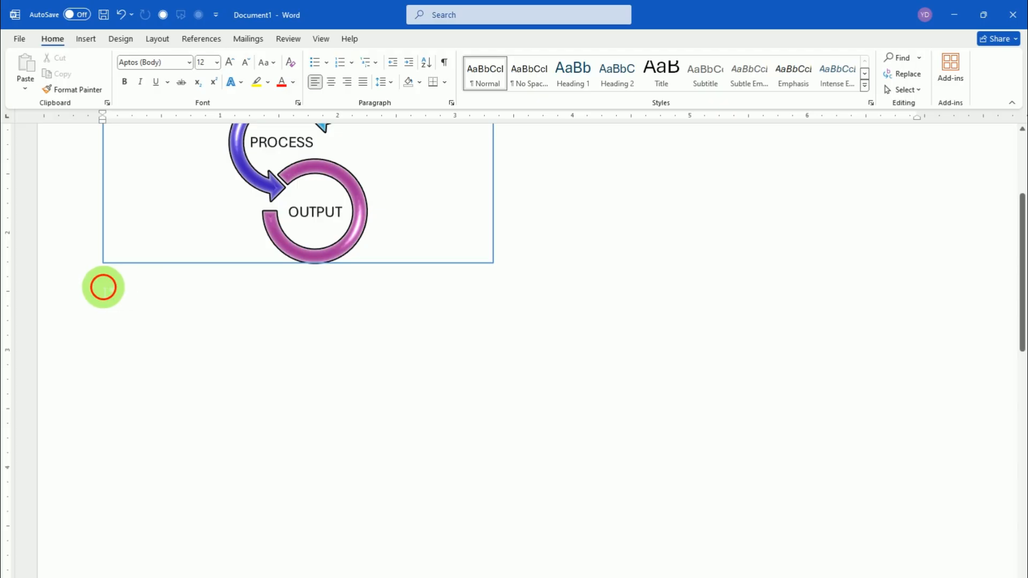
{"action": "left_click", "coordinate": [103, 288]}
{"action": "scroll", "coordinate": [123, 332], "scroll_direction": "down", "scroll_amount": 5}
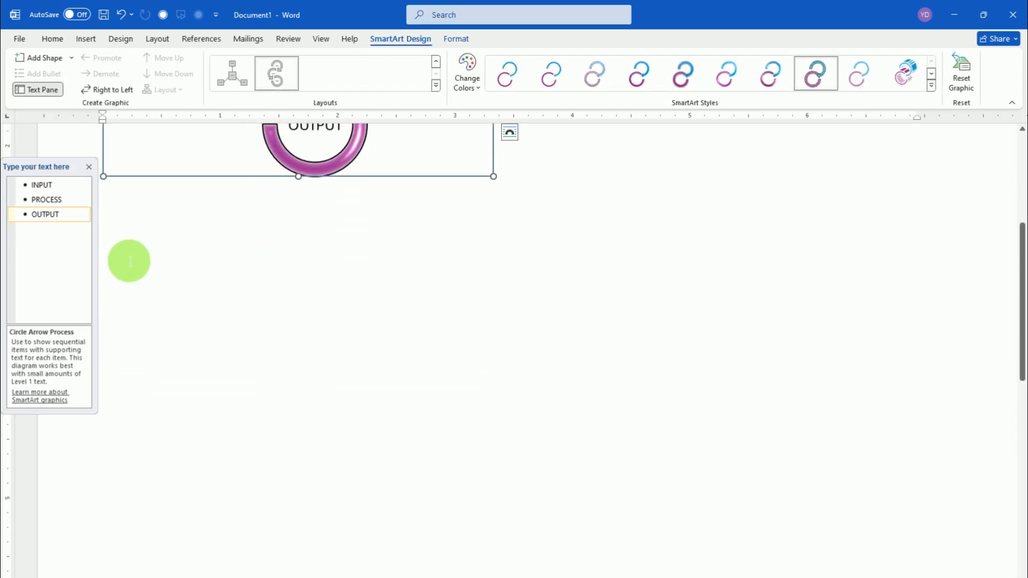
{"action": "scroll", "coordinate": [126, 259], "scroll_direction": "up", "scroll_amount": 5}
{"action": "left_click", "coordinate": [88, 167]}
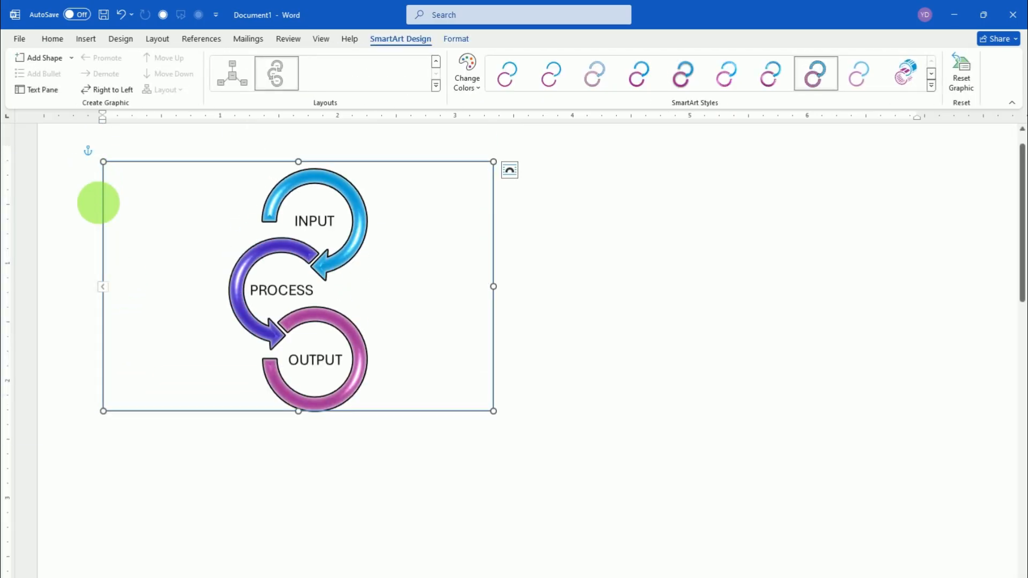
{"action": "left_click", "coordinate": [137, 439]}
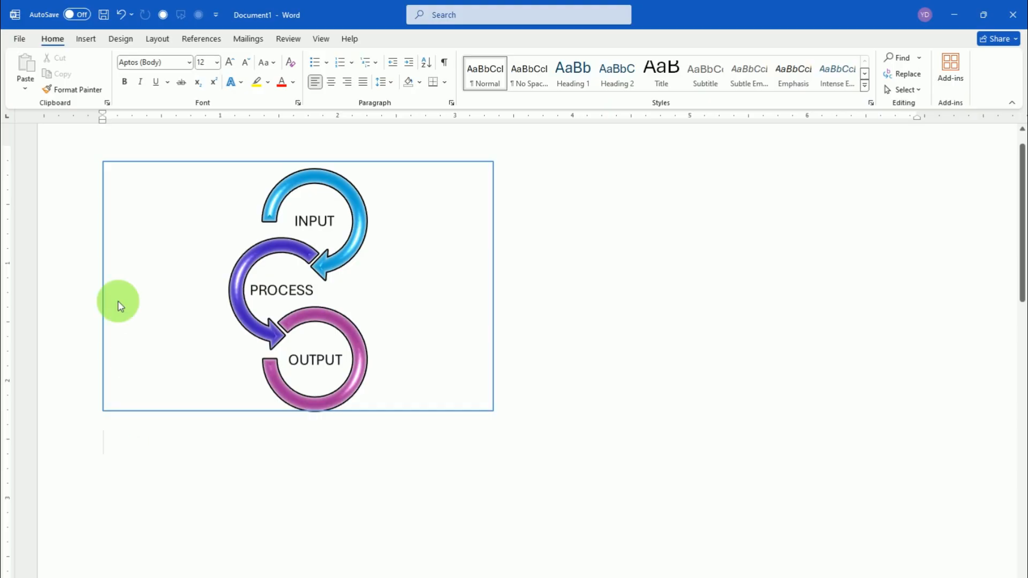
Insert a Step Down Process SmartArt graphic from the Process group
{"action": "left_click", "coordinate": [89, 39]}
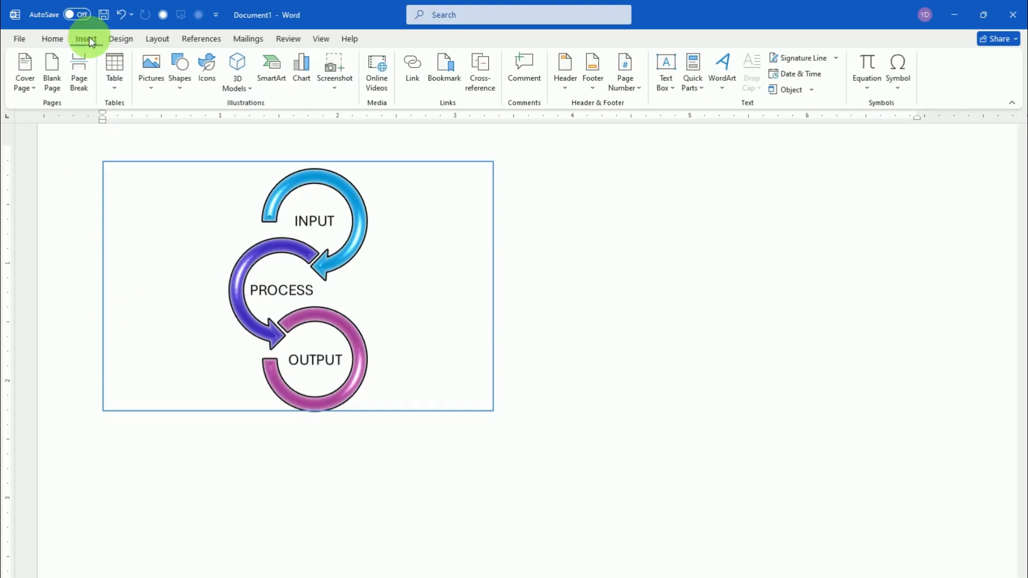
{"action": "left_click", "coordinate": [275, 66]}
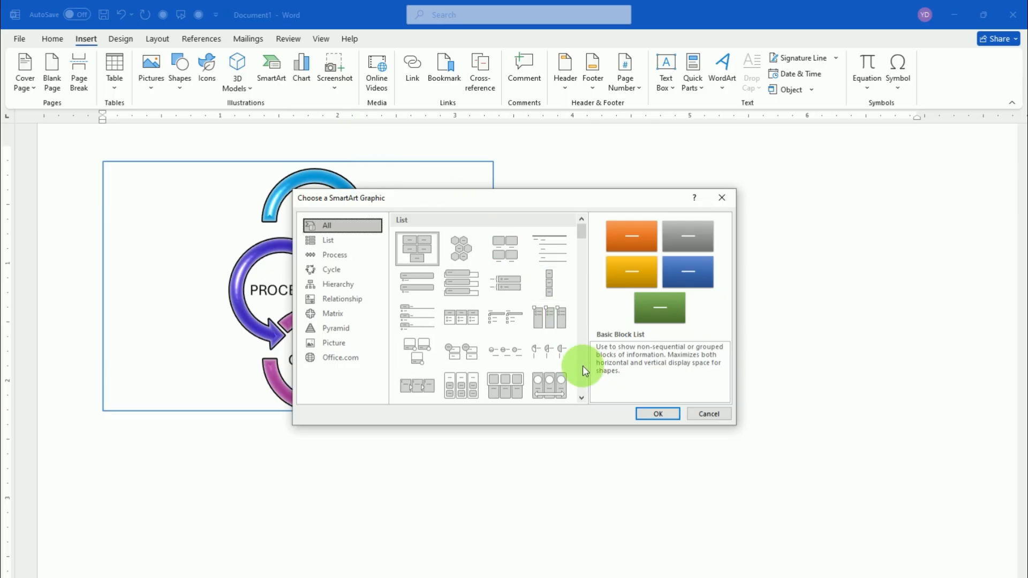
{"action": "left_click", "coordinate": [581, 398]}
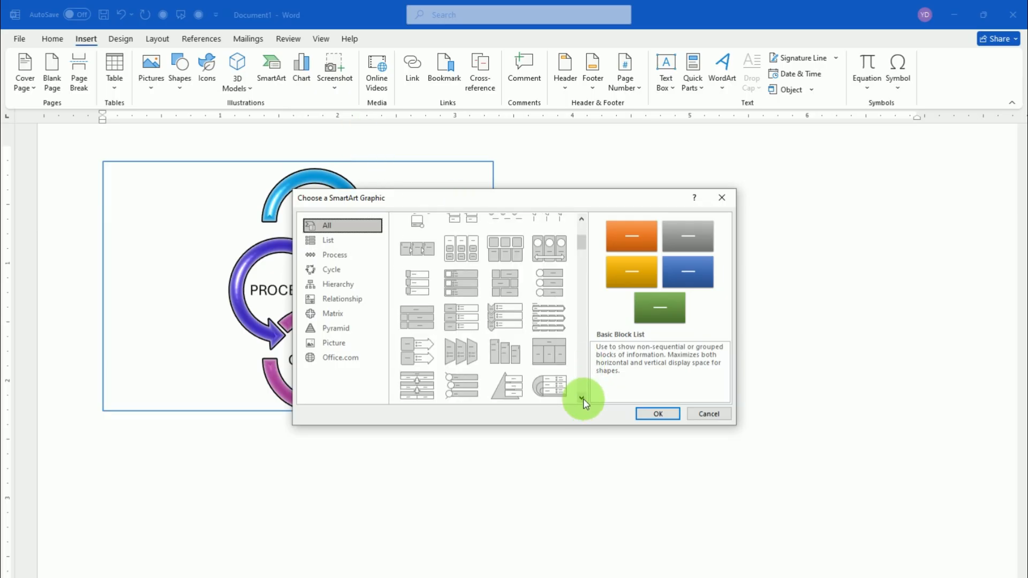
{"action": "scroll", "coordinate": [583, 398], "scroll_direction": "down", "scroll_amount": 5}
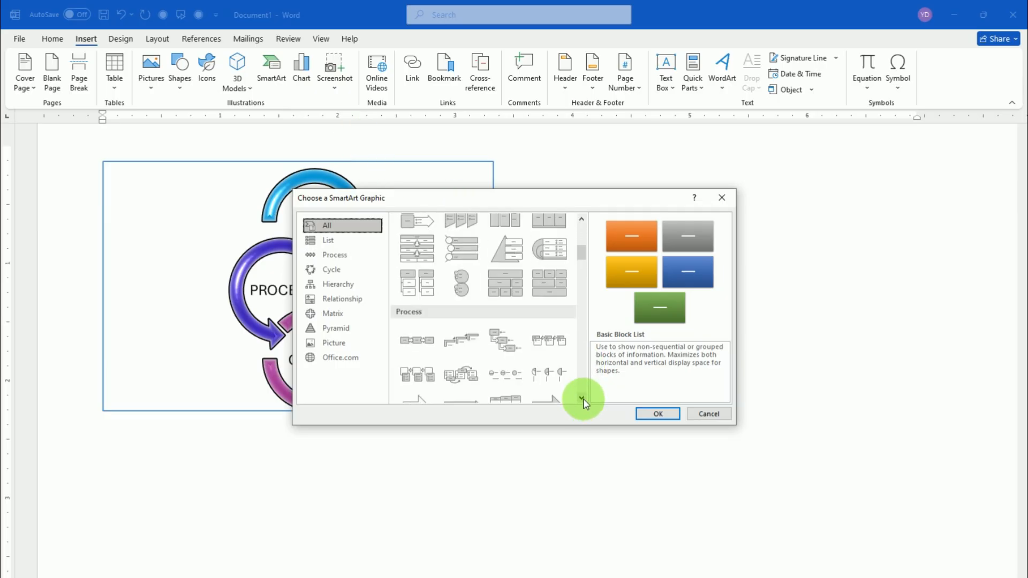
{"action": "left_click", "coordinate": [582, 399]}
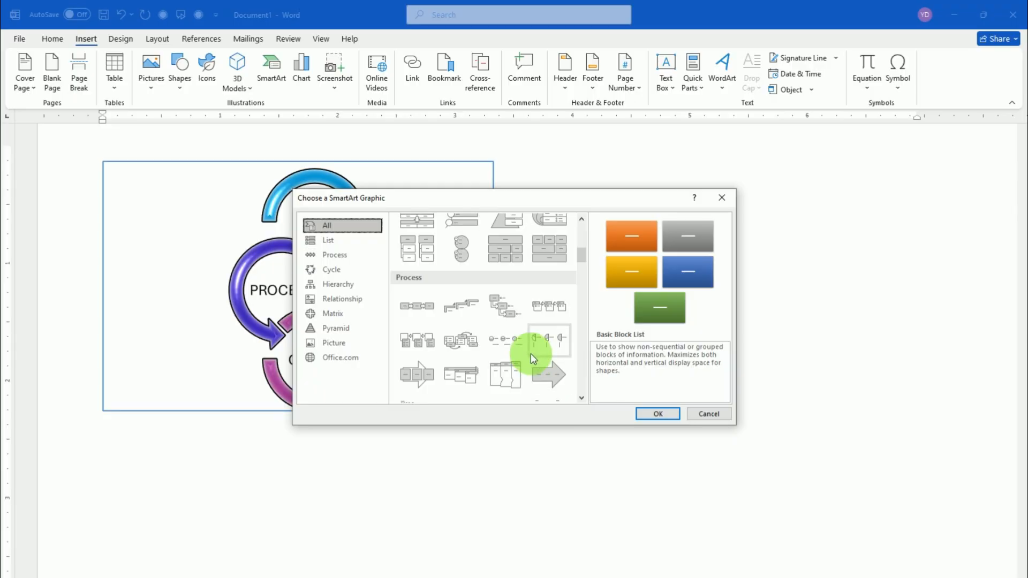
{"action": "left_click", "coordinate": [504, 307]}
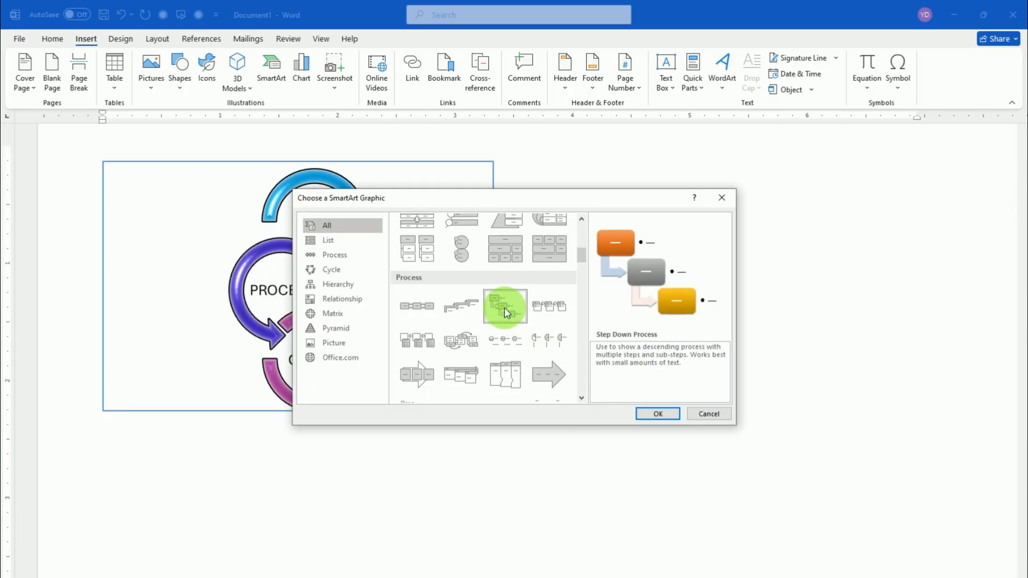
{"action": "left_click", "coordinate": [656, 414]}
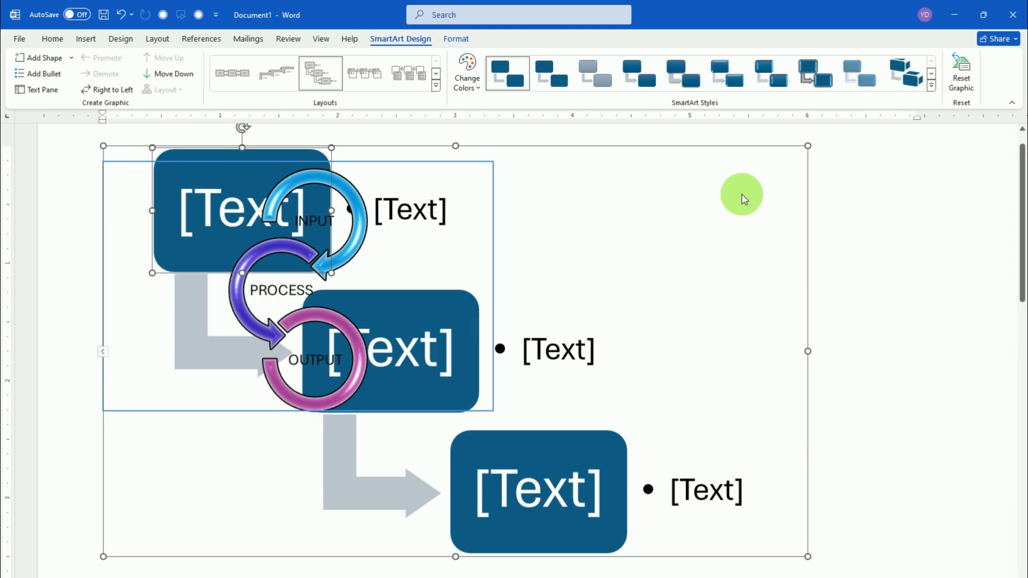
Cut the whole Step Down Process graphic that overlaps the circle arrow diagram
{"action": "scroll", "coordinate": [544, 241], "scroll_direction": "down", "scroll_amount": 3}
{"action": "scroll", "coordinate": [500, 211], "scroll_direction": "up", "scroll_amount": 4}
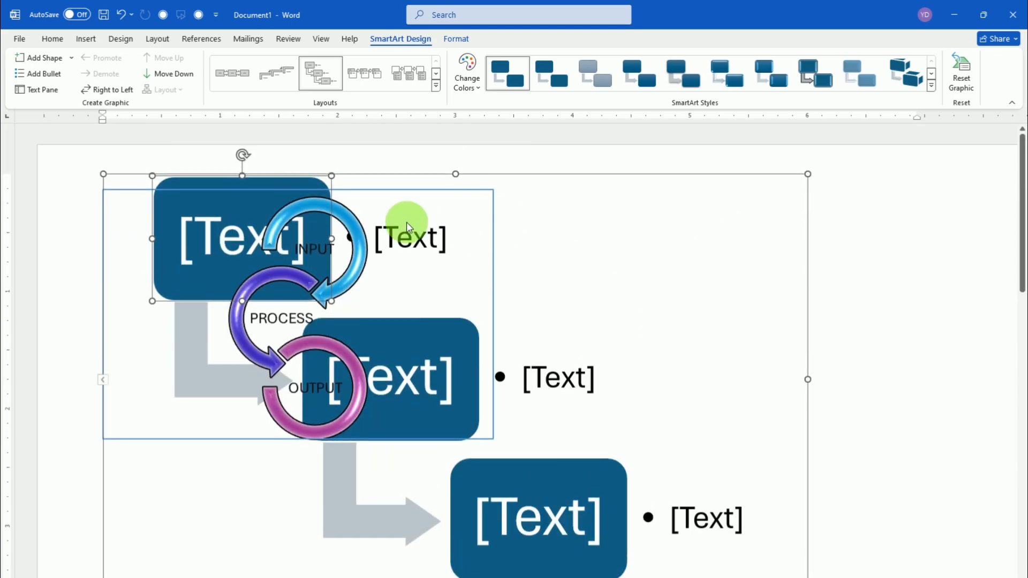
{"action": "left_click", "coordinate": [364, 192]}
{"action": "left_click", "coordinate": [363, 191]}
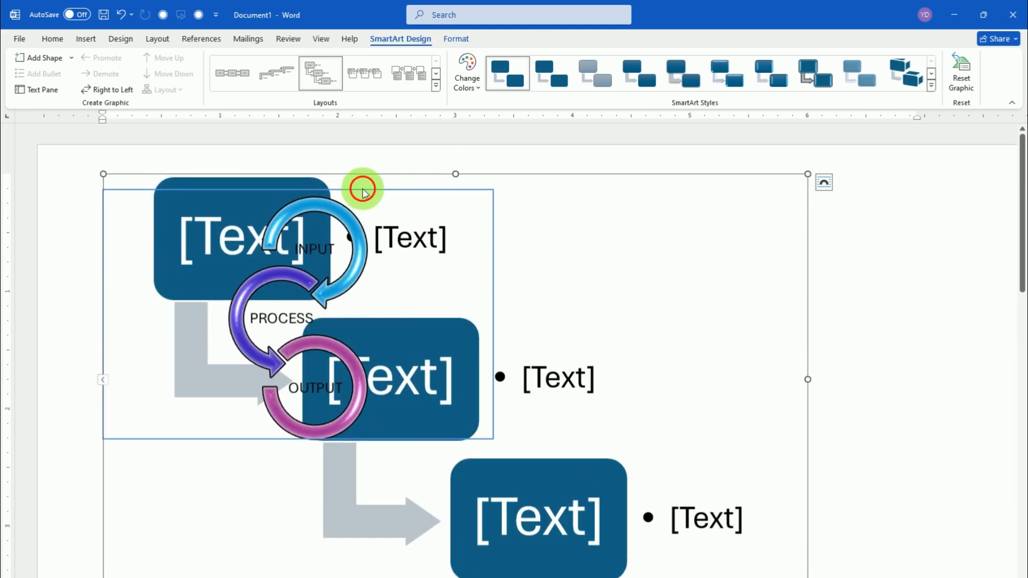
{"action": "right_click", "coordinate": [368, 194]}
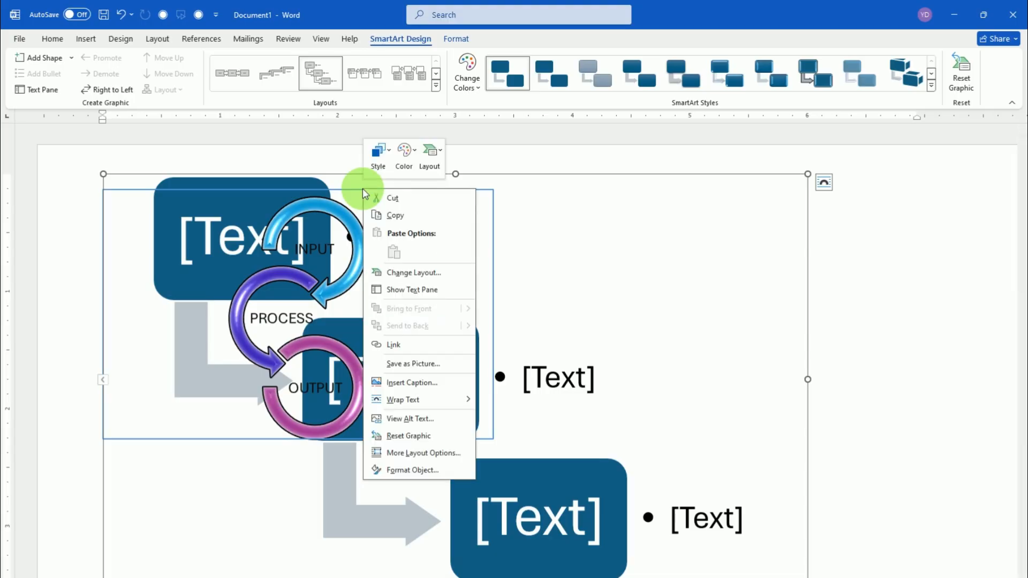
{"action": "left_click", "coordinate": [388, 196]}
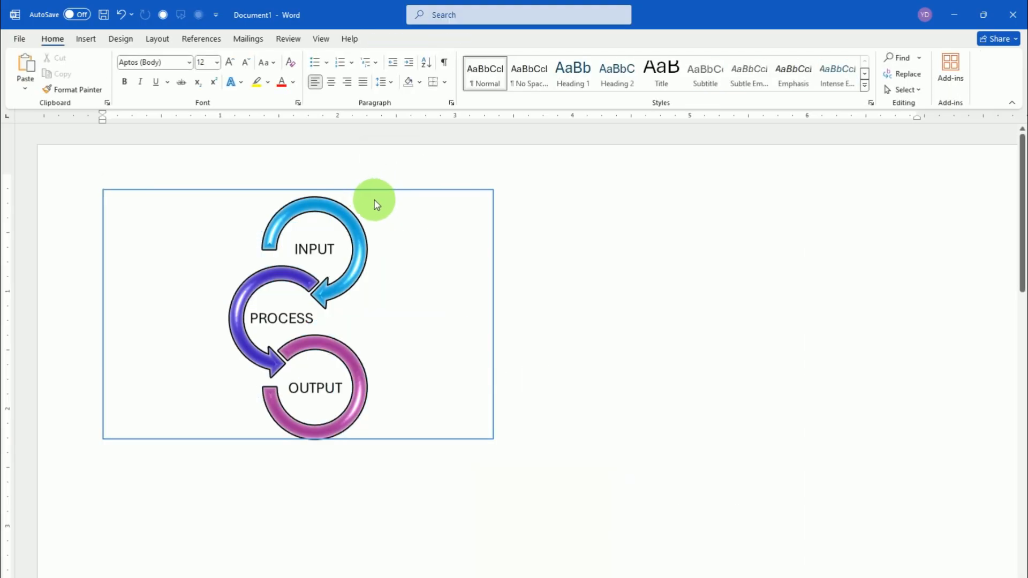
{"action": "scroll", "coordinate": [282, 310], "scroll_direction": "down", "scroll_amount": 6}
{"action": "scroll", "coordinate": [123, 251], "scroll_direction": "up", "scroll_amount": 3}
{"action": "scroll", "coordinate": [123, 268], "scroll_direction": "up", "scroll_amount": 1}
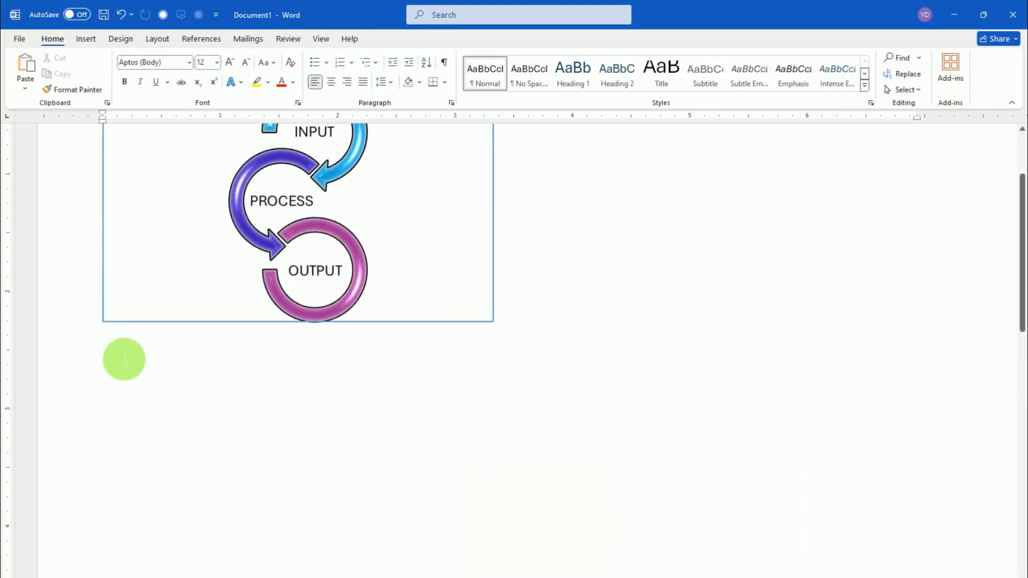
Enter the word SKILL on the line below the circle arrow diagram and start a new line under it
{"action": "left_click", "coordinate": [120, 355]}
{"action": "left_click", "coordinate": [117, 431]}
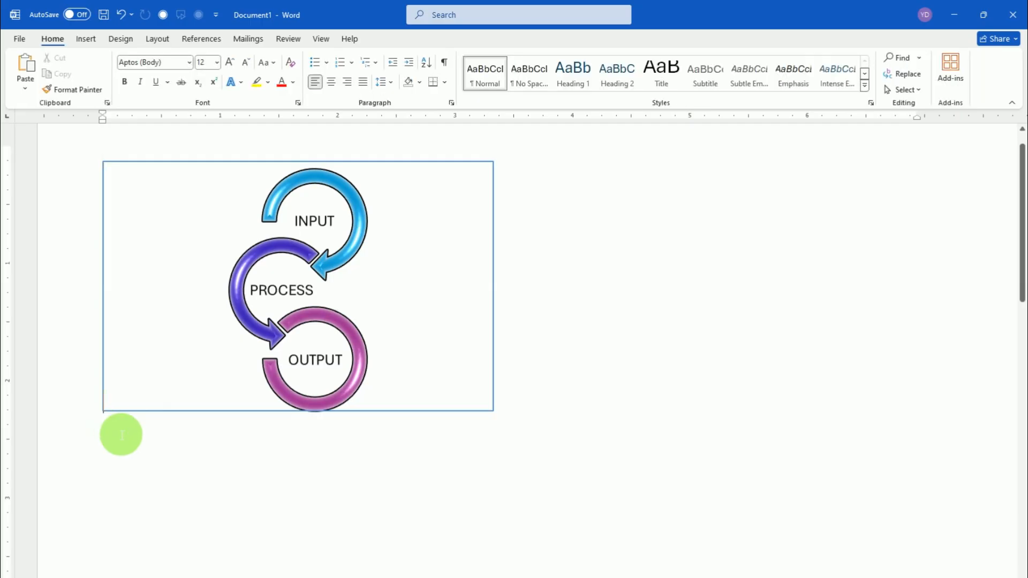
{"action": "left_click", "coordinate": [114, 430]}
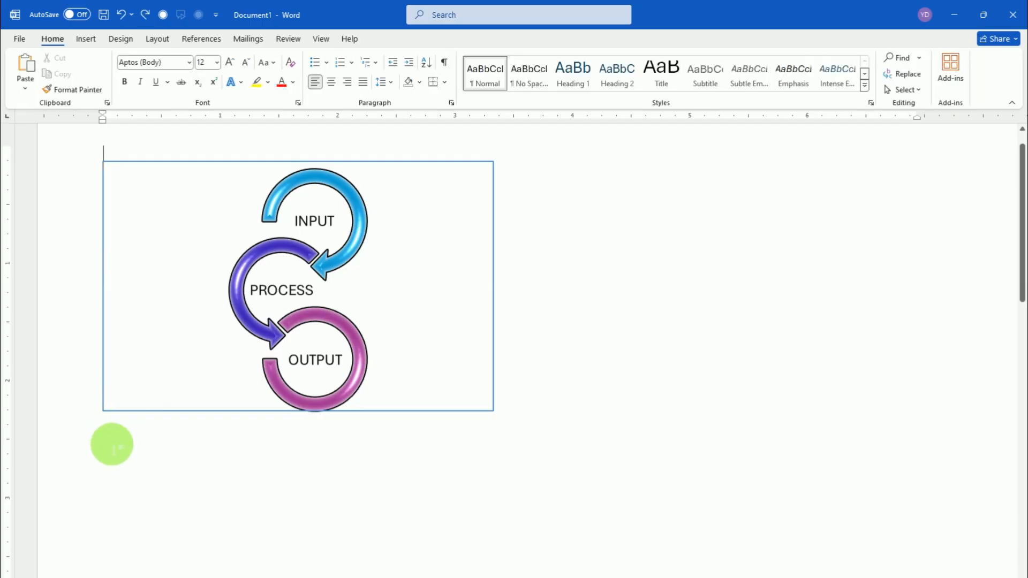
{"action": "left_click_drag", "start_coordinate": [111, 445], "coordinate": [134, 477]}
{"action": "left_click", "coordinate": [113, 460]}
{"action": "left_click", "coordinate": [108, 450]}
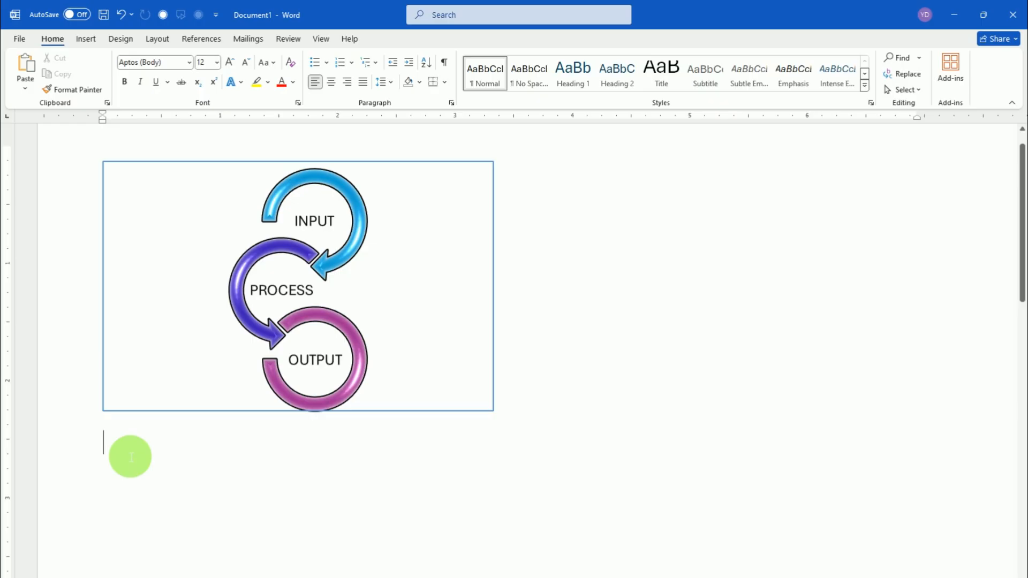
{"action": "type", "text": "SKILL"}
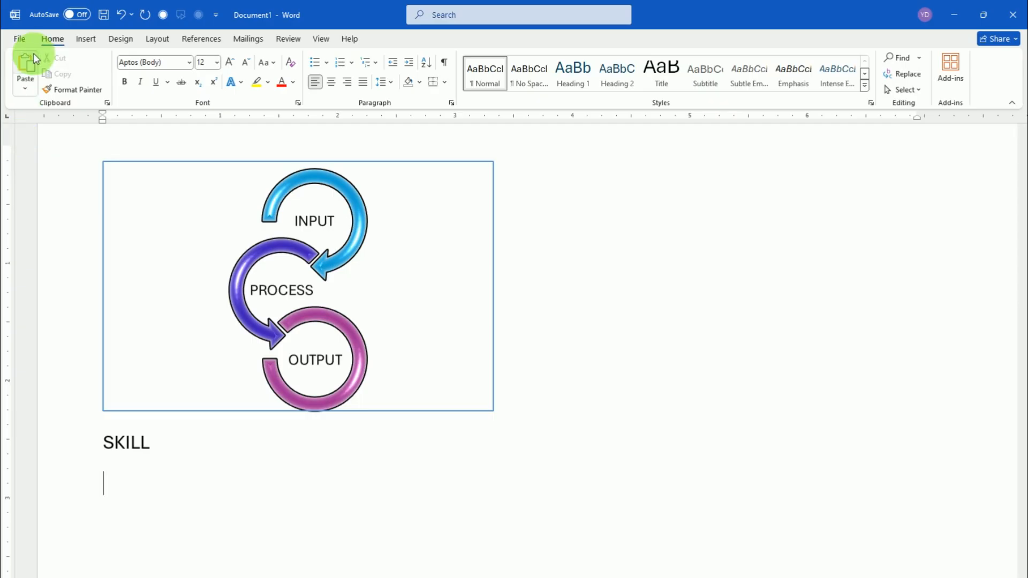
Paste the cut Step Down Process graphic as an editable graphic on the empty line below SKILL
{"action": "left_click", "coordinate": [119, 485]}
{"action": "right_click", "coordinate": [118, 484]}
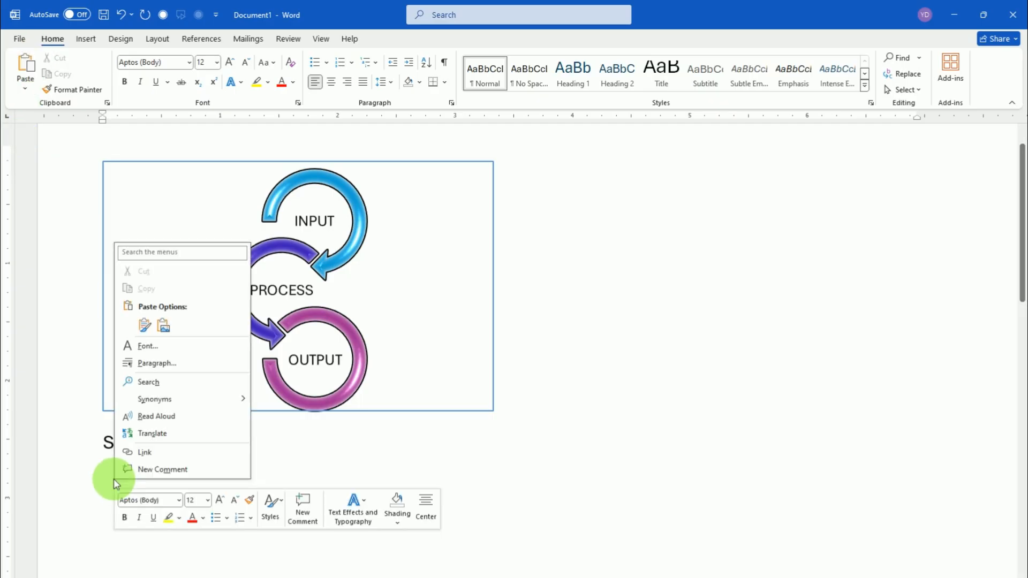
{"action": "left_click", "coordinate": [145, 325]}
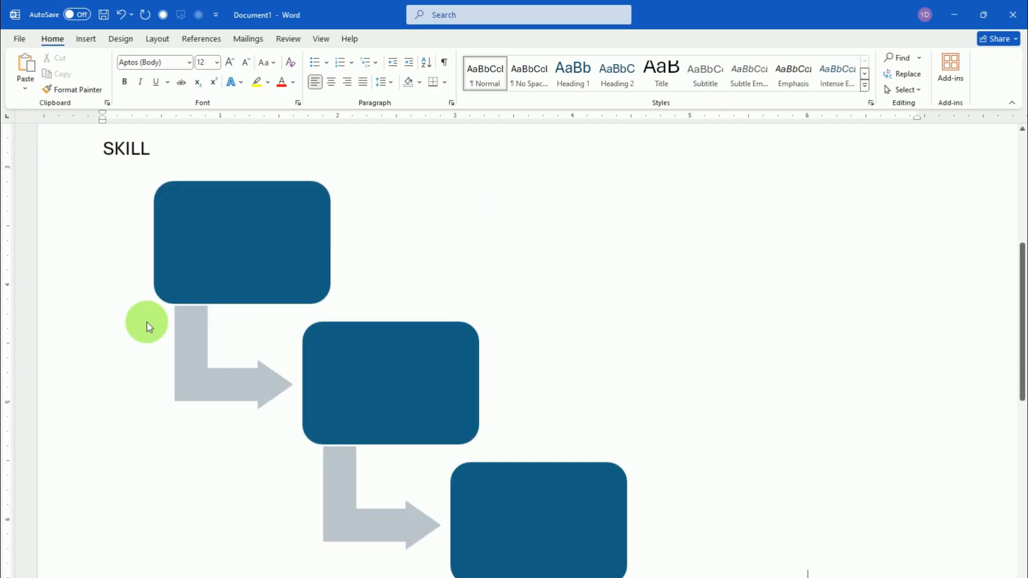
Shrink the pasted Step Down Process graphic proportionally to a width of about 5.3 inches
{"action": "scroll", "coordinate": [230, 425], "scroll_direction": "down", "scroll_amount": 1}
{"action": "scroll", "coordinate": [232, 425], "scroll_direction": "up", "scroll_amount": 5}
{"action": "scroll", "coordinate": [234, 426], "scroll_direction": "down", "scroll_amount": 4}
{"action": "scroll", "coordinate": [235, 428], "scroll_direction": "down", "scroll_amount": 1}
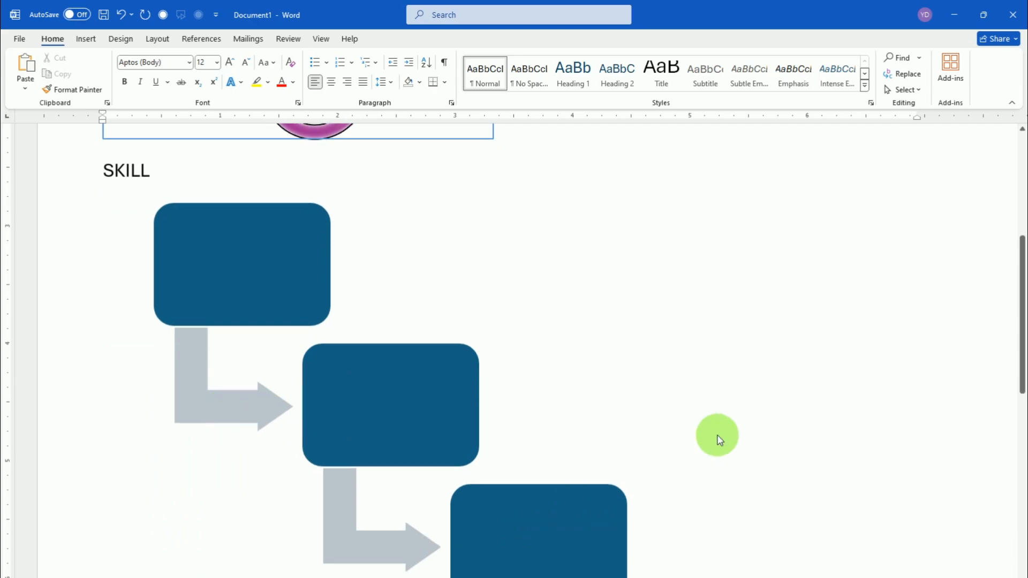
{"action": "left_click", "coordinate": [635, 392]}
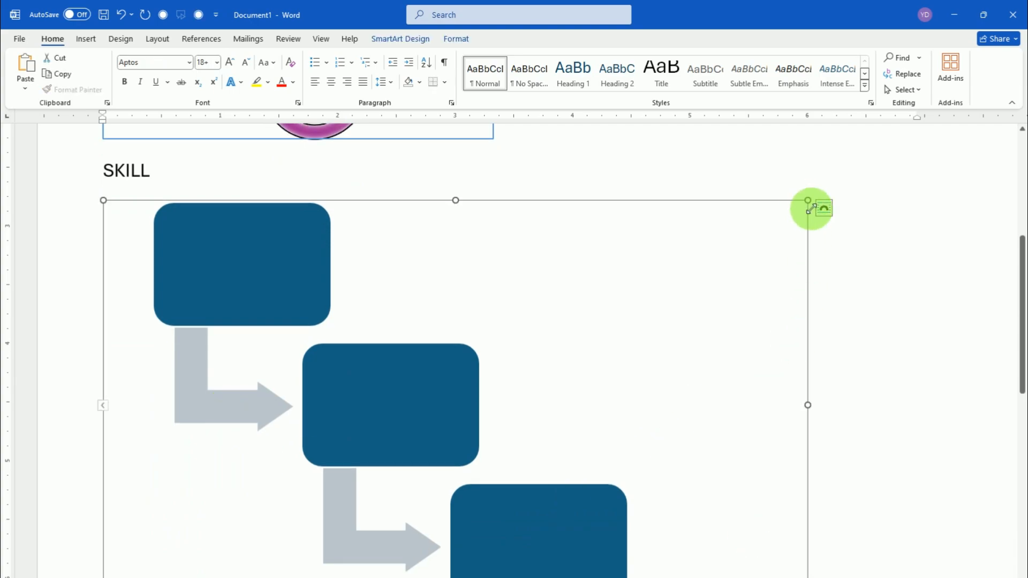
{"action": "left_click_drag", "start_coordinate": [807, 201], "coordinate": [732, 283]}
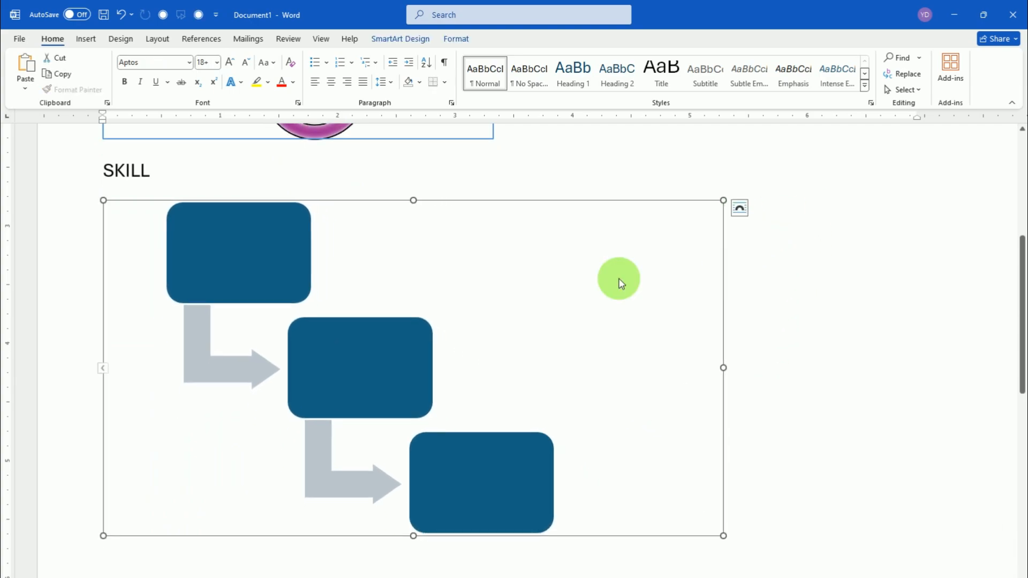
{"action": "left_click", "coordinate": [248, 266]}
{"action": "left_click", "coordinate": [363, 373]}
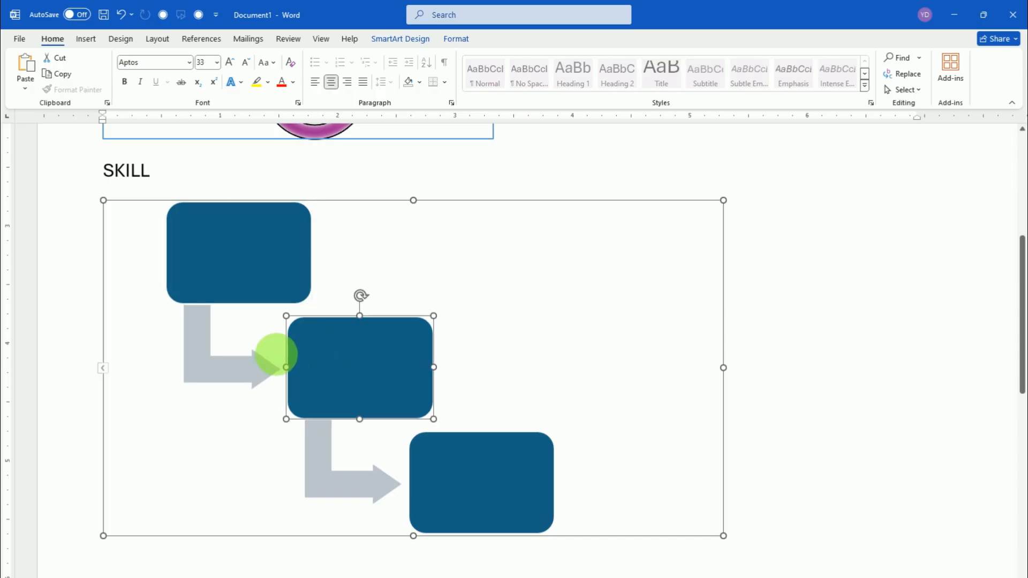
{"action": "left_click", "coordinate": [338, 250]}
{"action": "left_click", "coordinate": [486, 374]}
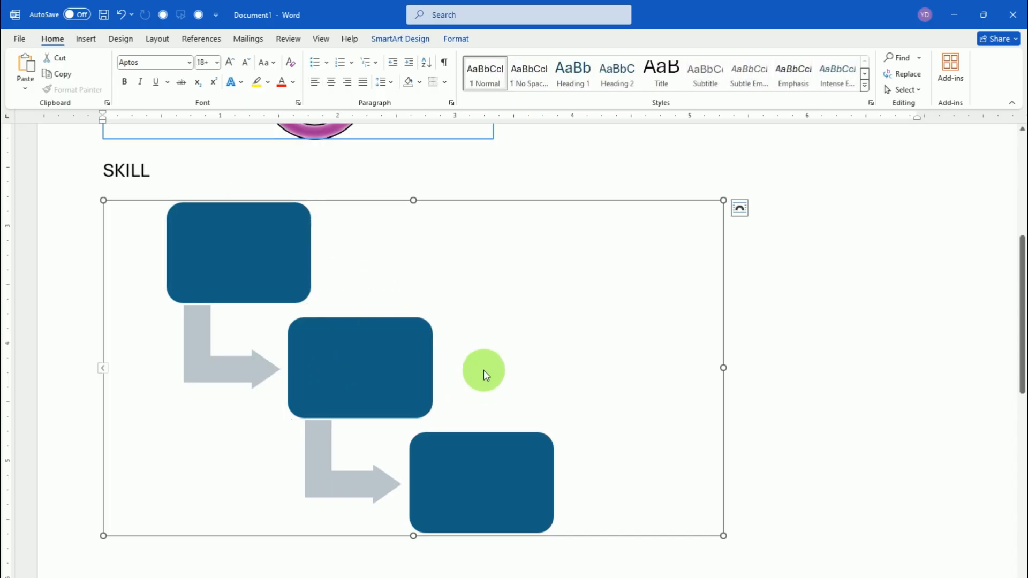
{"action": "left_click", "coordinate": [374, 373]}
{"action": "left_click", "coordinate": [484, 366]}
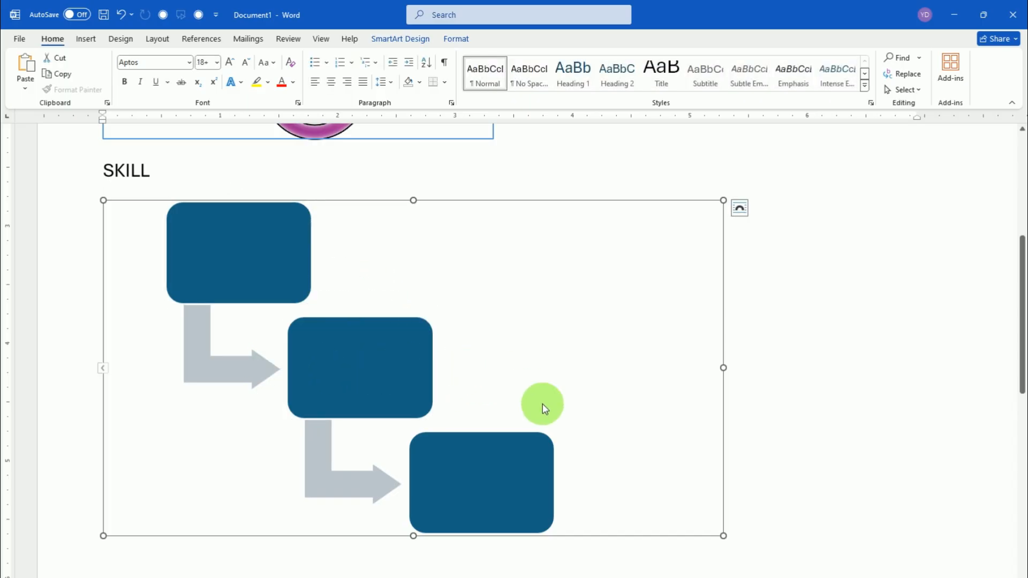
Enter the word SKILL below the Step Down Process graphic and start a new line under it
{"action": "scroll", "coordinate": [561, 440], "scroll_direction": "down", "scroll_amount": 5}
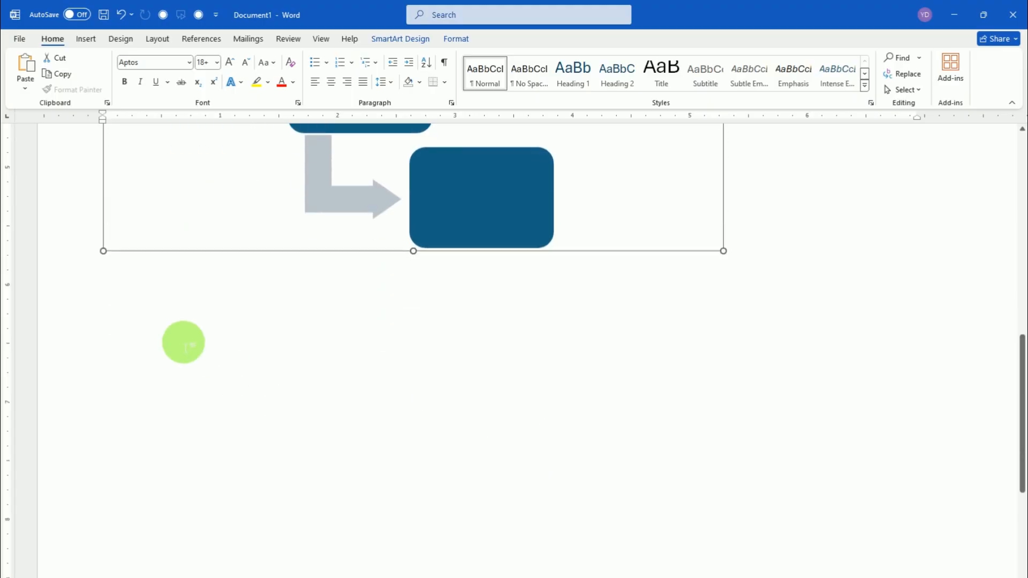
{"action": "left_click", "coordinate": [134, 295]}
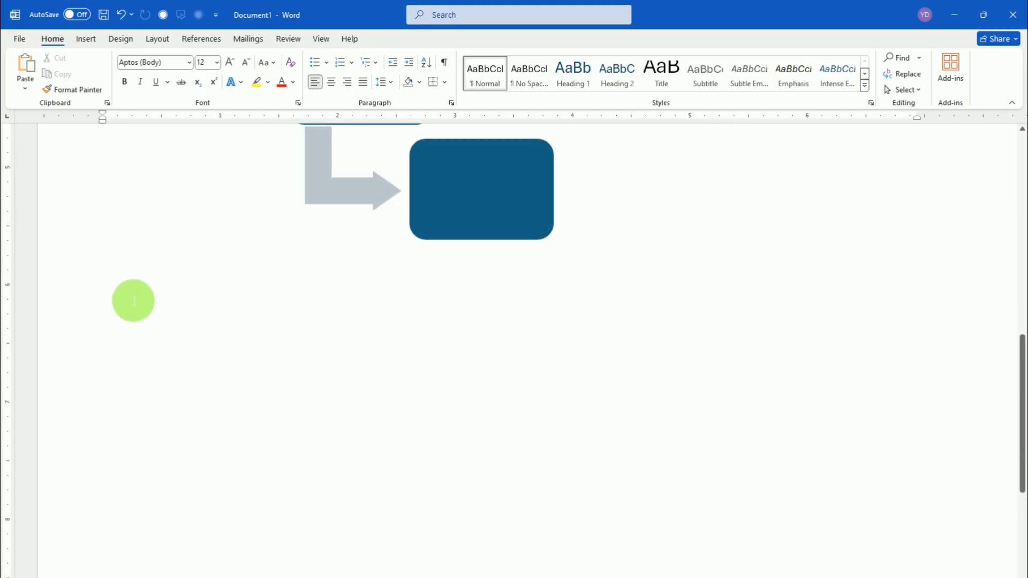
{"action": "type", "text": "SKILL"}
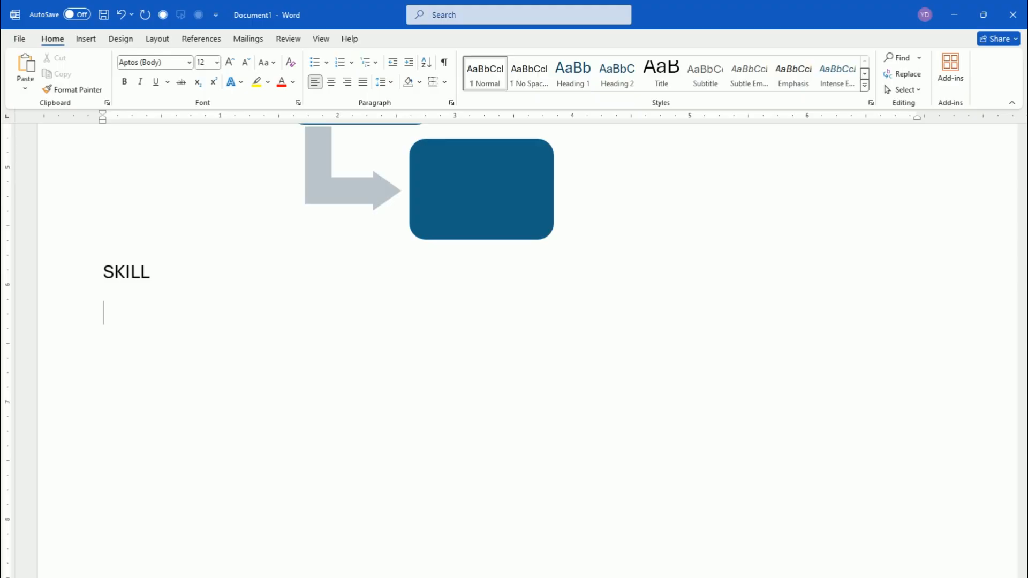
Insert a Hierarchy SmartArt graphic on the empty line below the second SKILL heading
{"action": "left_click", "coordinate": [86, 39]}
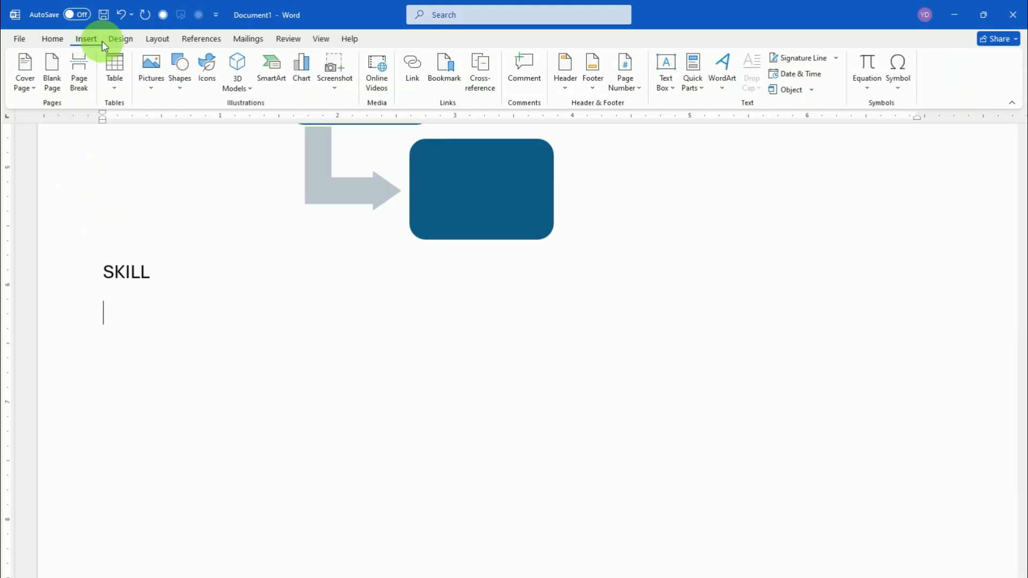
{"action": "left_click", "coordinate": [271, 67]}
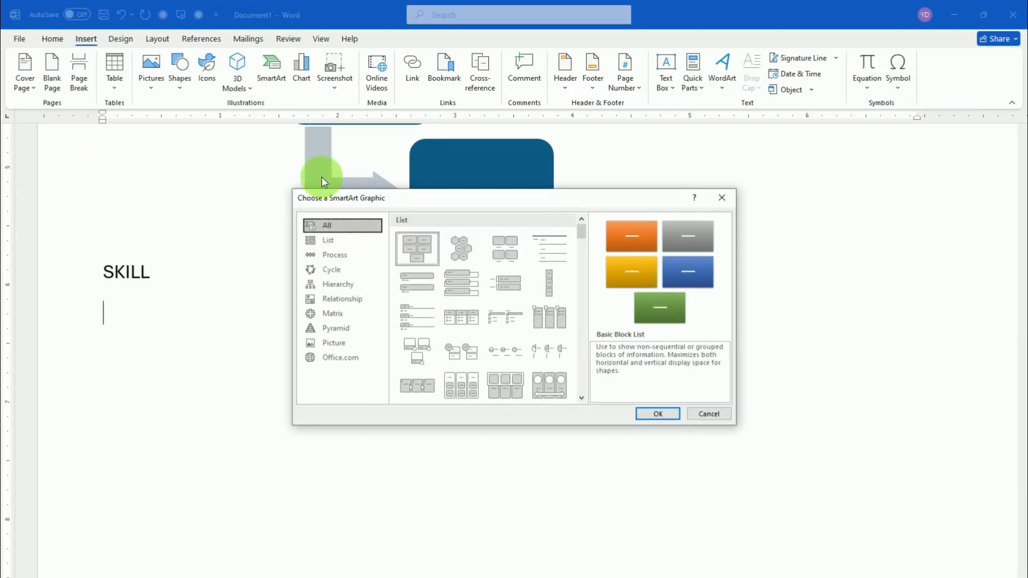
{"action": "scroll", "coordinate": [429, 280], "scroll_direction": "down", "scroll_amount": 5}
{"action": "scroll", "coordinate": [450, 300], "scroll_direction": "down", "scroll_amount": 3}
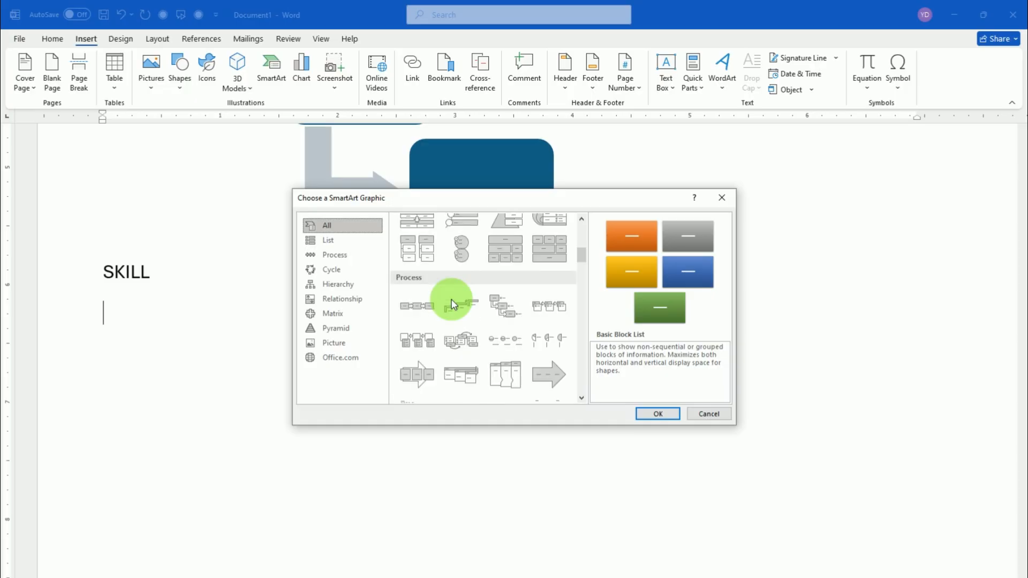
{"action": "scroll", "coordinate": [472, 322], "scroll_direction": "down", "scroll_amount": 3}
{"action": "scroll", "coordinate": [474, 327], "scroll_direction": "down", "scroll_amount": 3}
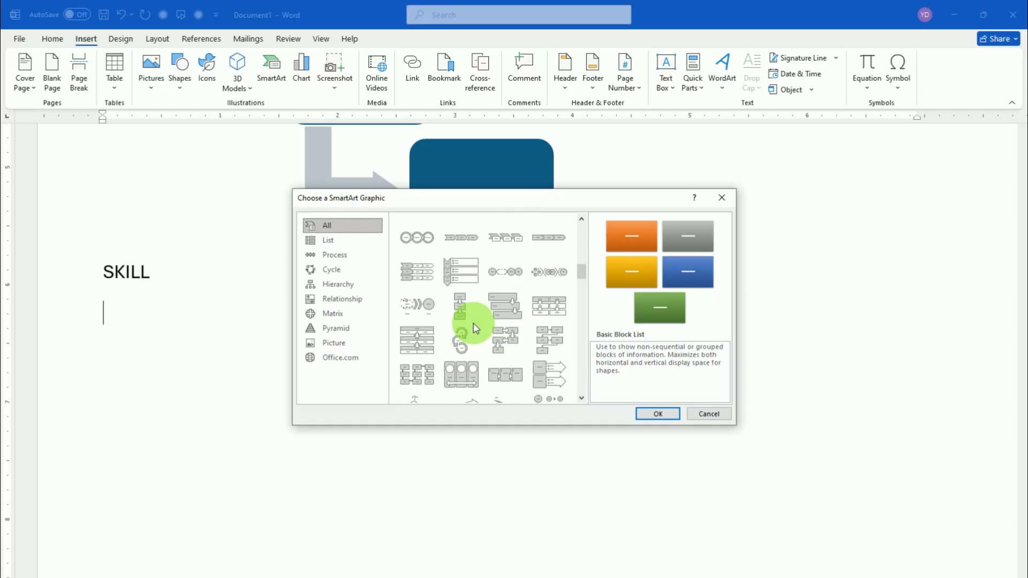
{"action": "scroll", "coordinate": [473, 328], "scroll_direction": "down", "scroll_amount": 10}
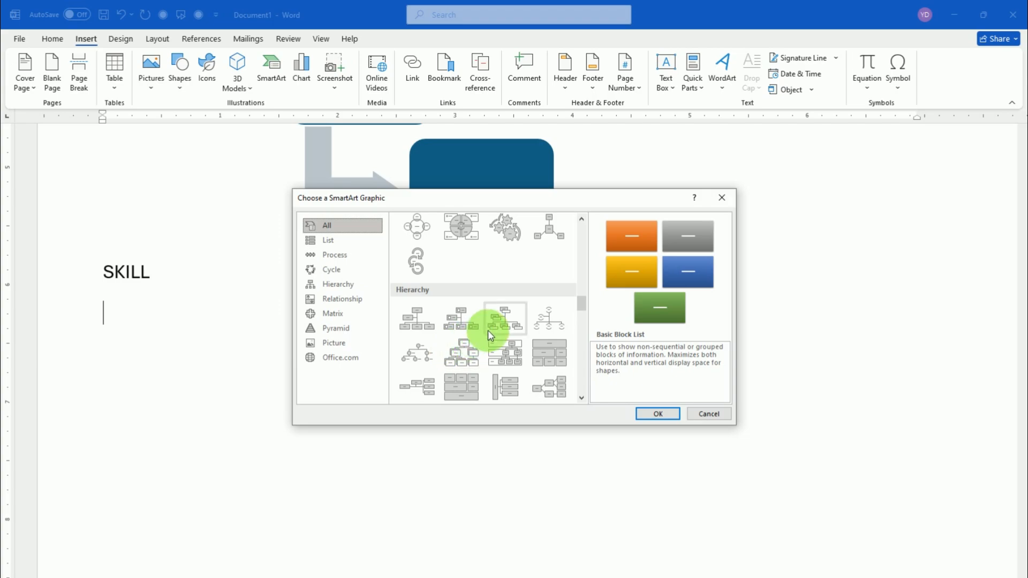
{"action": "left_click", "coordinate": [461, 356]}
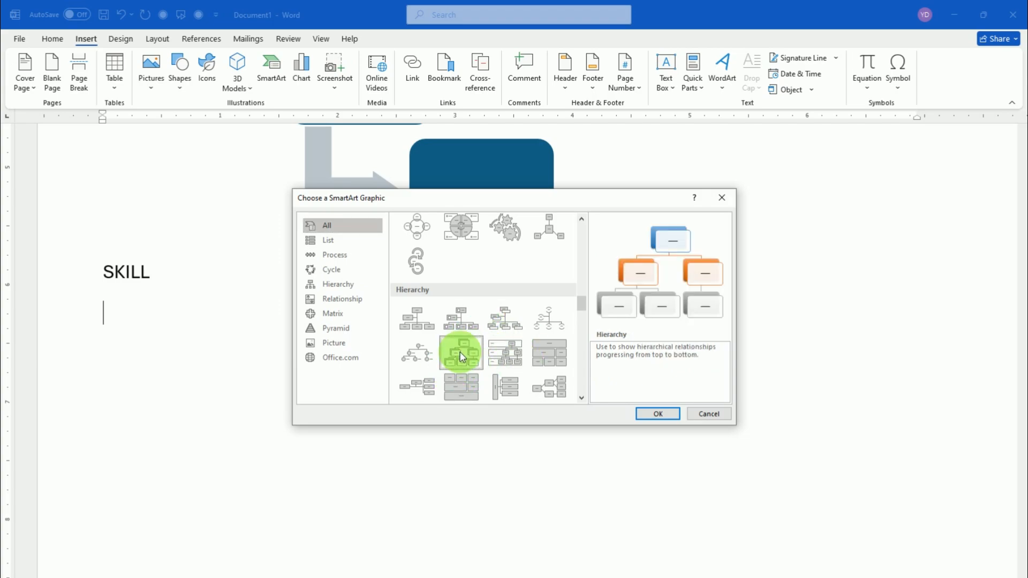
{"action": "left_click", "coordinate": [658, 414]}
Label the hierarchy's top box SOFTWARE and its two second-level boxes SYSTEM SOFTWARE and APPLICATION SOFTWARE
{"action": "scroll", "coordinate": [594, 341], "scroll_direction": "down", "scroll_amount": 2}
{"action": "scroll", "coordinate": [593, 341], "scroll_direction": "down", "scroll_amount": 1}
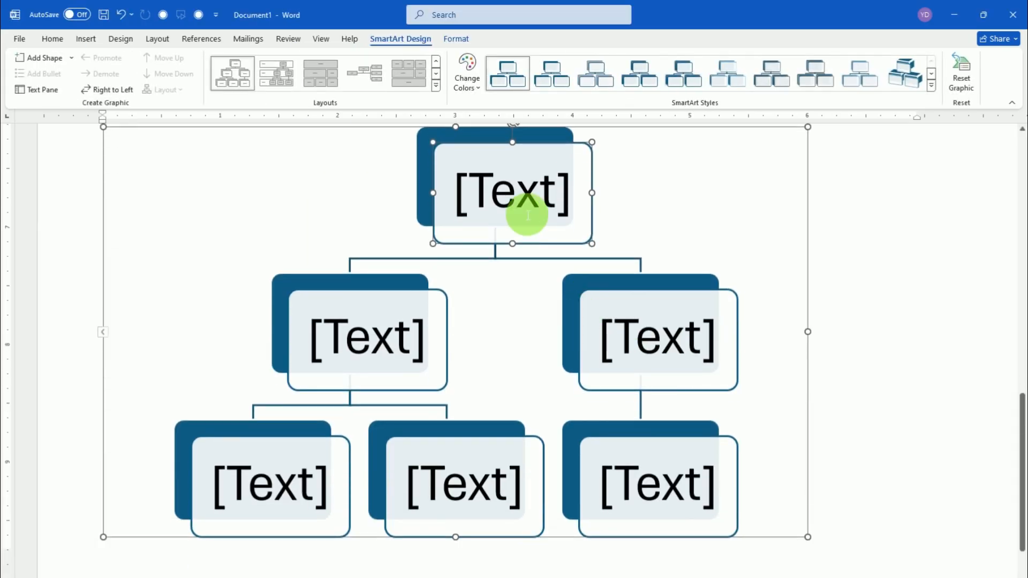
{"action": "left_click", "coordinate": [528, 216]}
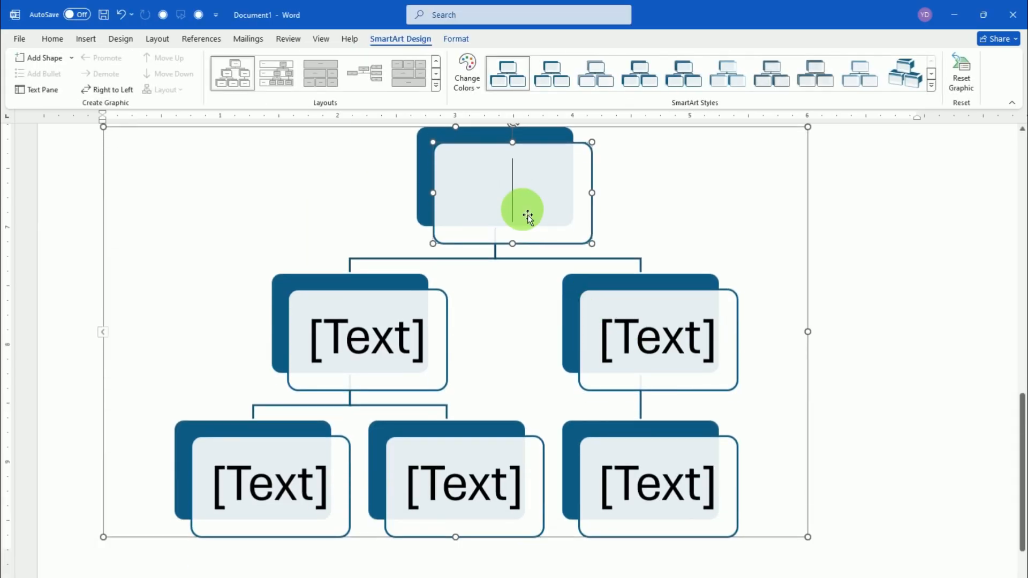
{"action": "type", "text": "SOFTWARE"}
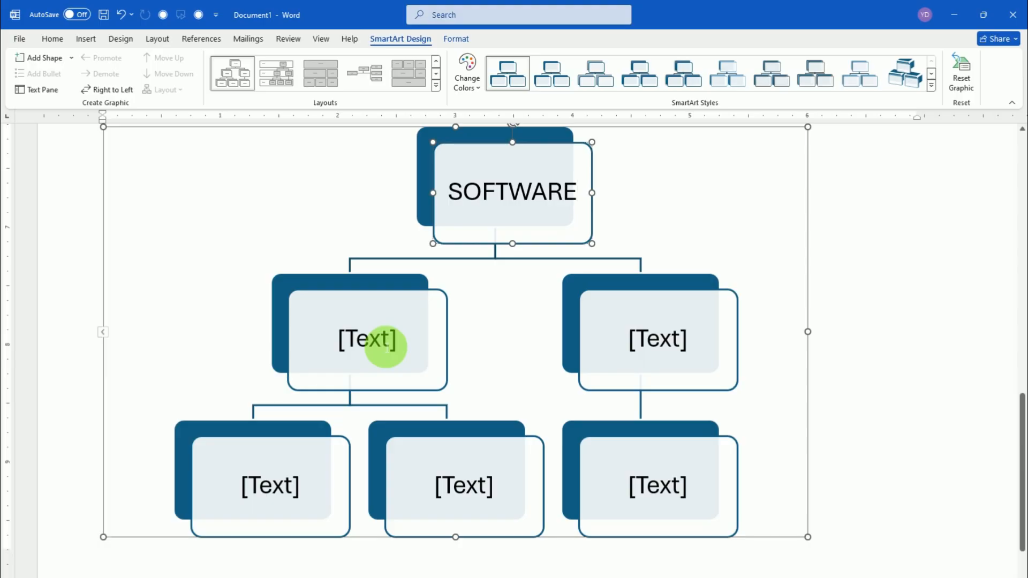
{"action": "left_click", "coordinate": [380, 347]}
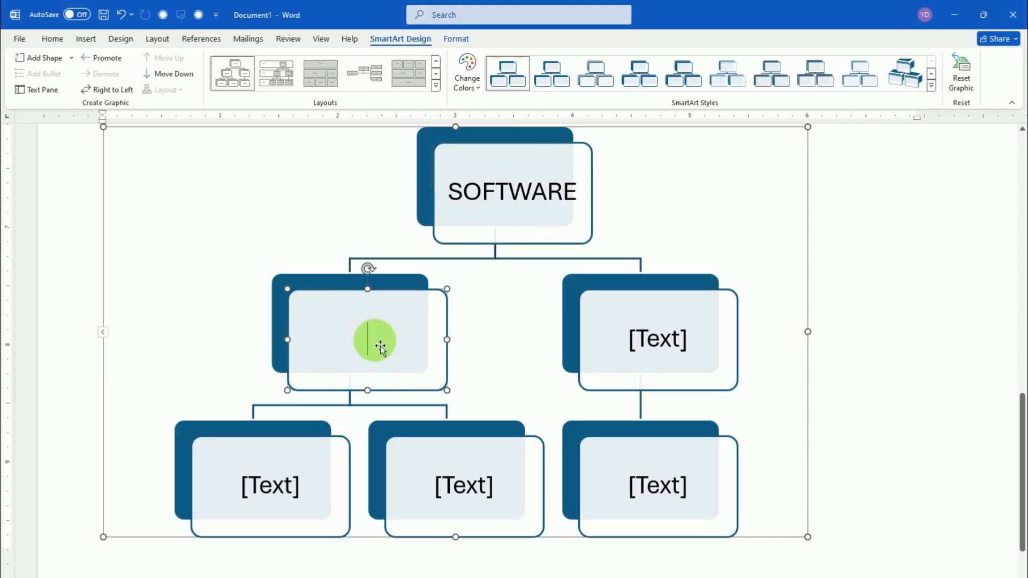
{"action": "type", "text": "SYSTEM SOFTWARE"}
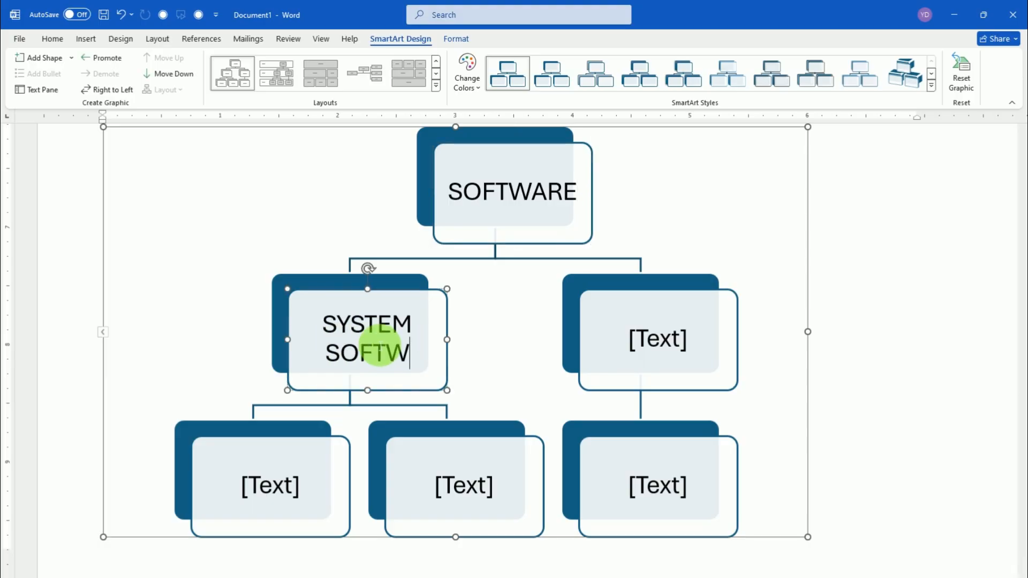
{"action": "left_click", "coordinate": [652, 345]}
{"action": "type", "text": "a"}
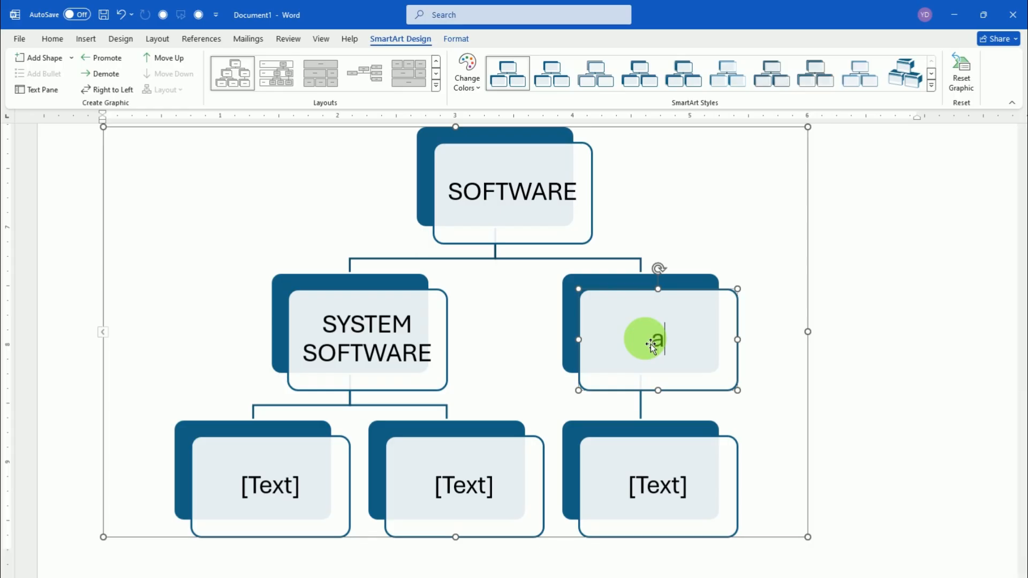
{"action": "type", "text": "PPLICATION SOFTWARE"}
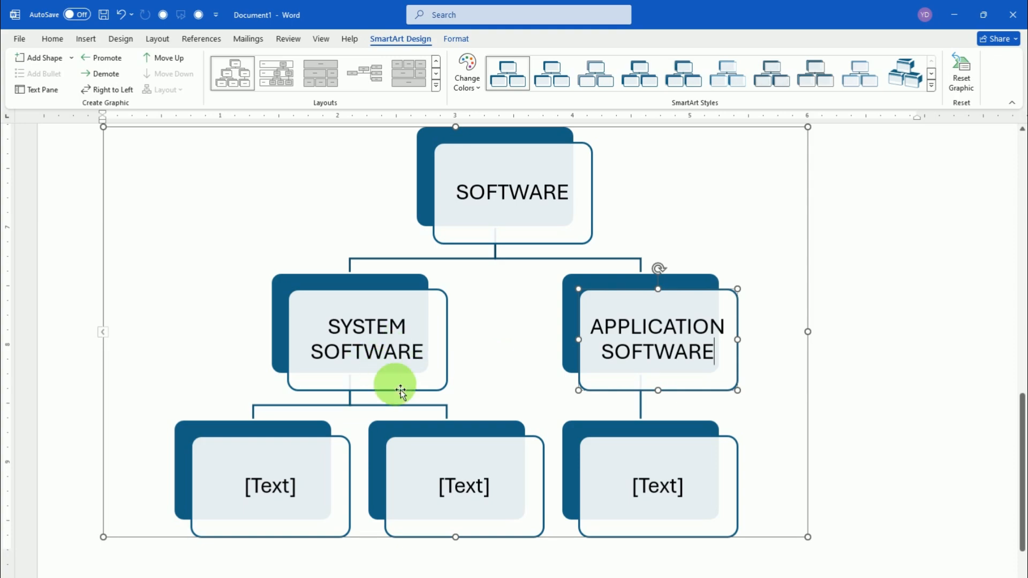
Open the hierarchy's text list and remove the second placeholder item under SYSTEM SOFTWARE
{"action": "left_click", "coordinate": [441, 432]}
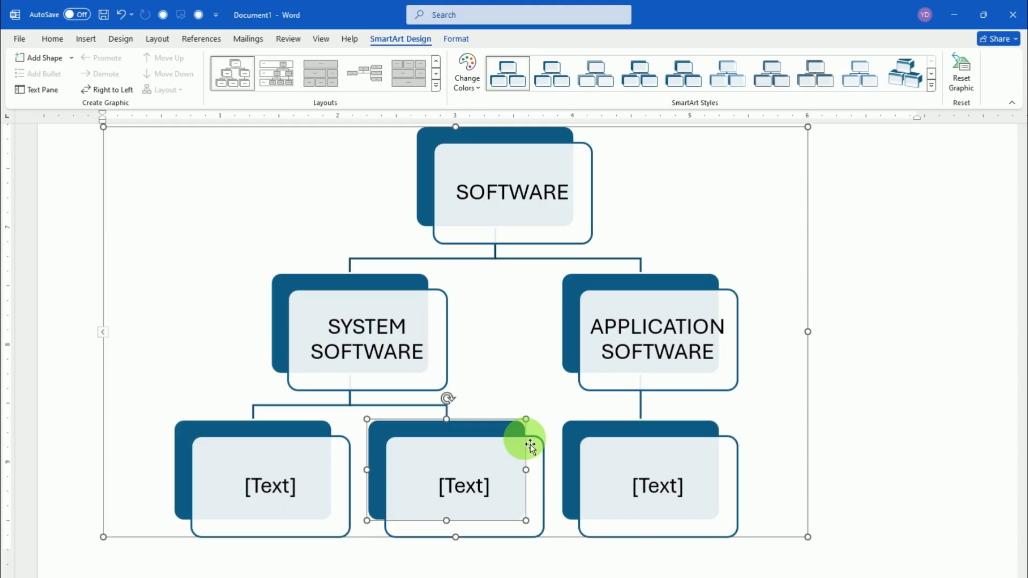
{"action": "left_click", "coordinate": [104, 333]}
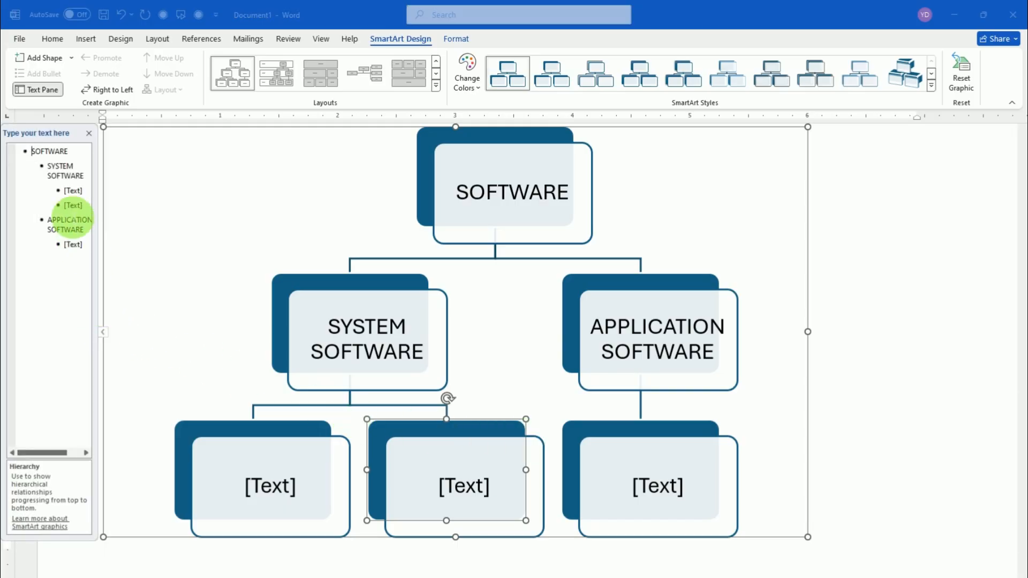
{"action": "left_click", "coordinate": [85, 208]}
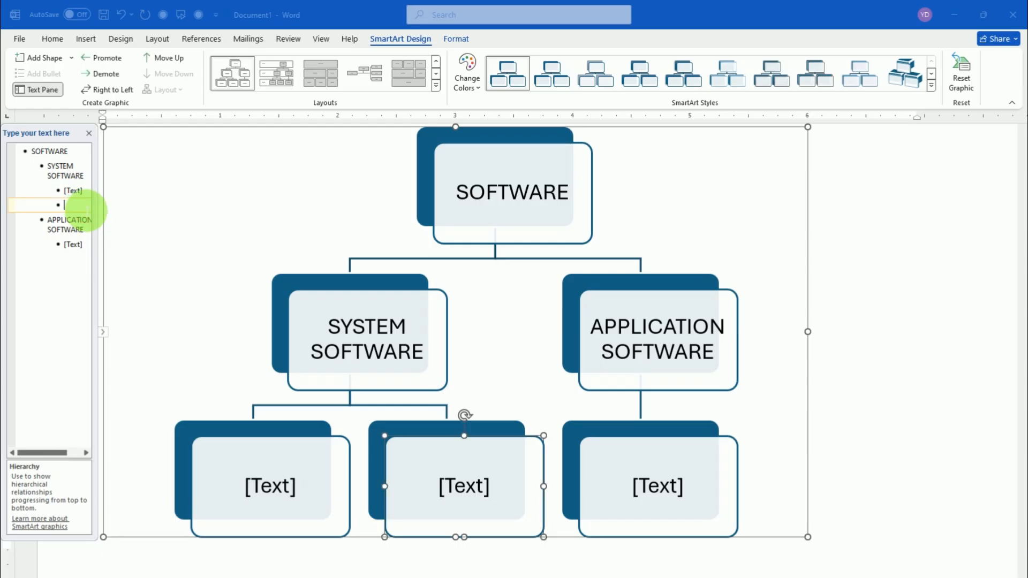
{"action": "key", "text": "shift+Tab"}
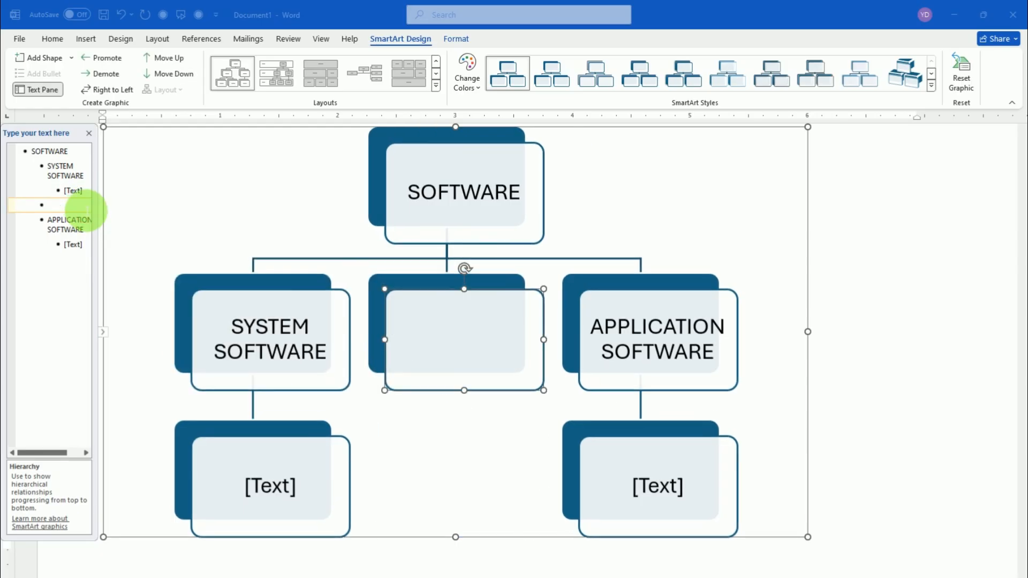
{"action": "key", "text": "shift+Tab"}
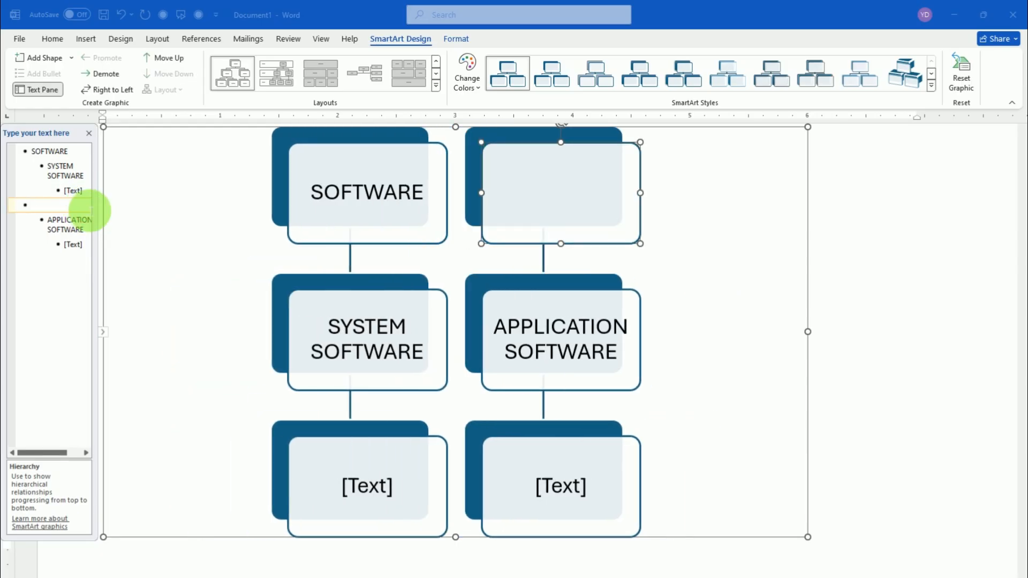
{"action": "key", "text": "BackSpace"}
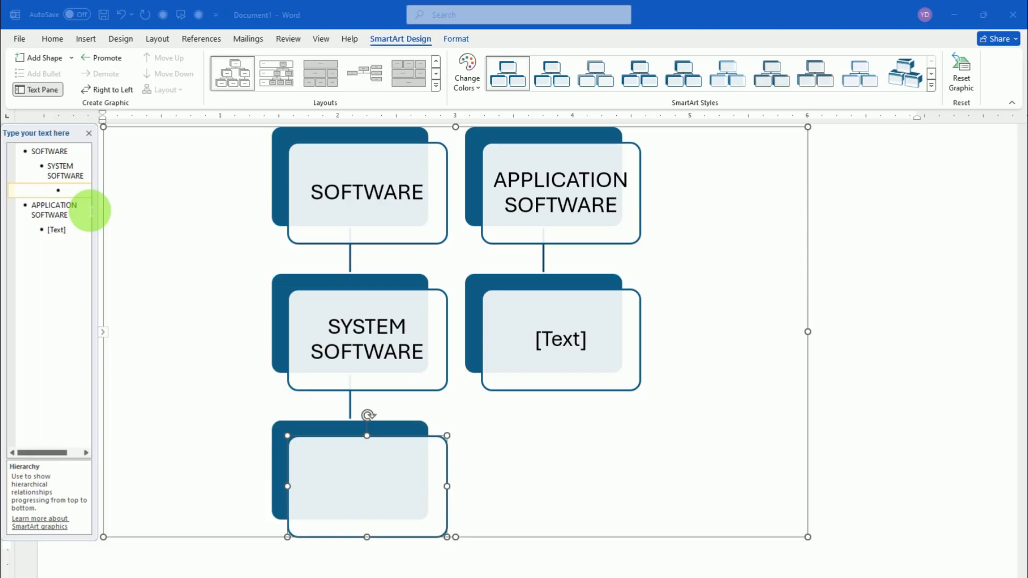
Try to promote the empty item below SYSTEM SOFTWARE to the top level and remove it from the text list
{"action": "key", "text": "shift+Tab"}
{"action": "key", "text": "shift+Tab"}
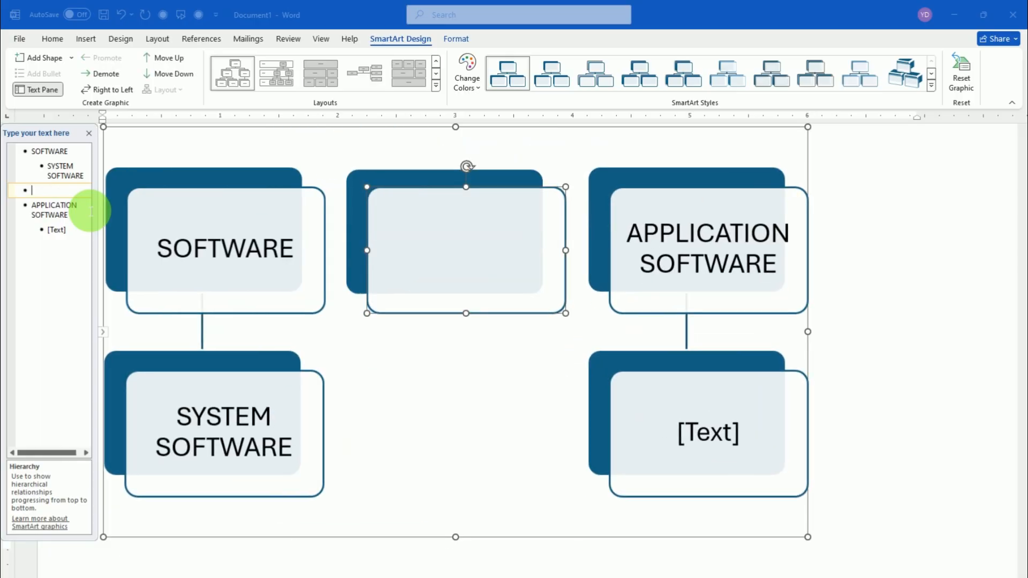
{"action": "key", "text": "BackSpace"}
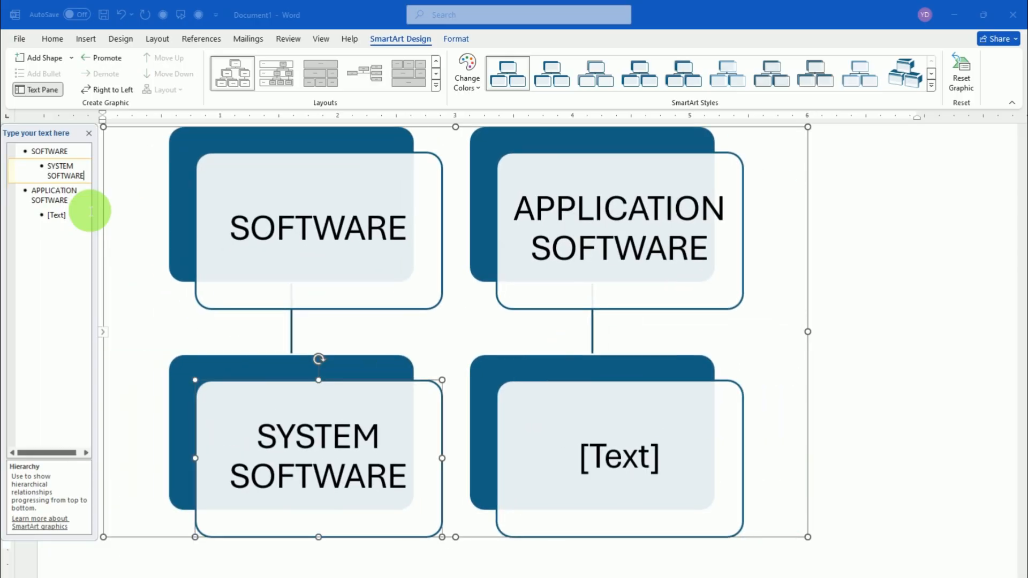
{"action": "scroll", "coordinate": [252, 225], "scroll_direction": "up", "scroll_amount": 5}
{"action": "scroll", "coordinate": [252, 225], "scroll_direction": "down", "scroll_amount": 5}
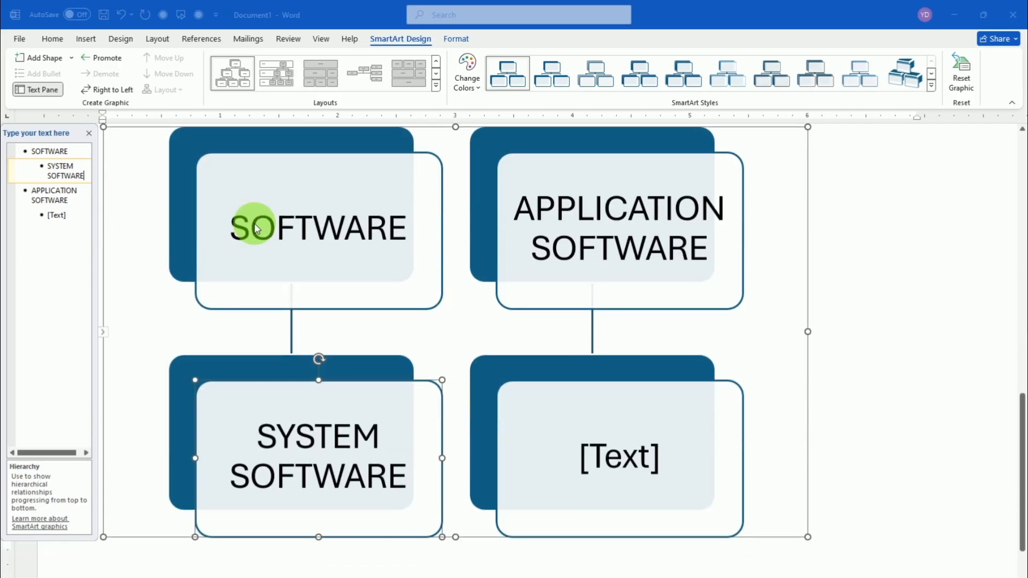
Undo the text list edits back to the two-branch SOFTWARE hierarchy and delete both third-level items under SYSTEM SOFTWARE
{"action": "left_click", "coordinate": [120, 15]}
{"action": "left_click", "coordinate": [118, 16]}
{"action": "left_click", "coordinate": [119, 16]}
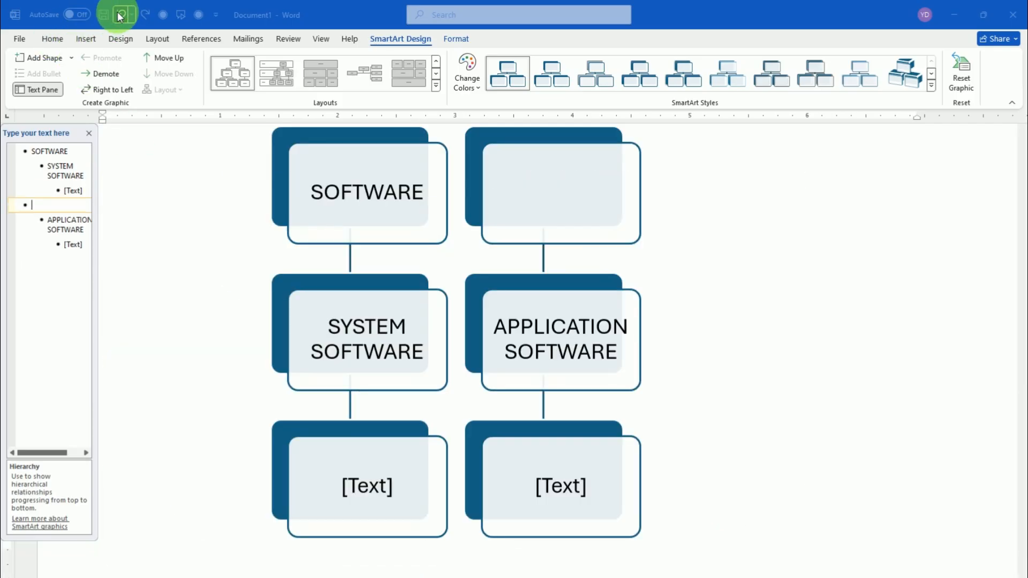
{"action": "left_click", "coordinate": [119, 17]}
{"action": "left_click", "coordinate": [120, 17]}
{"action": "left_click", "coordinate": [120, 16]}
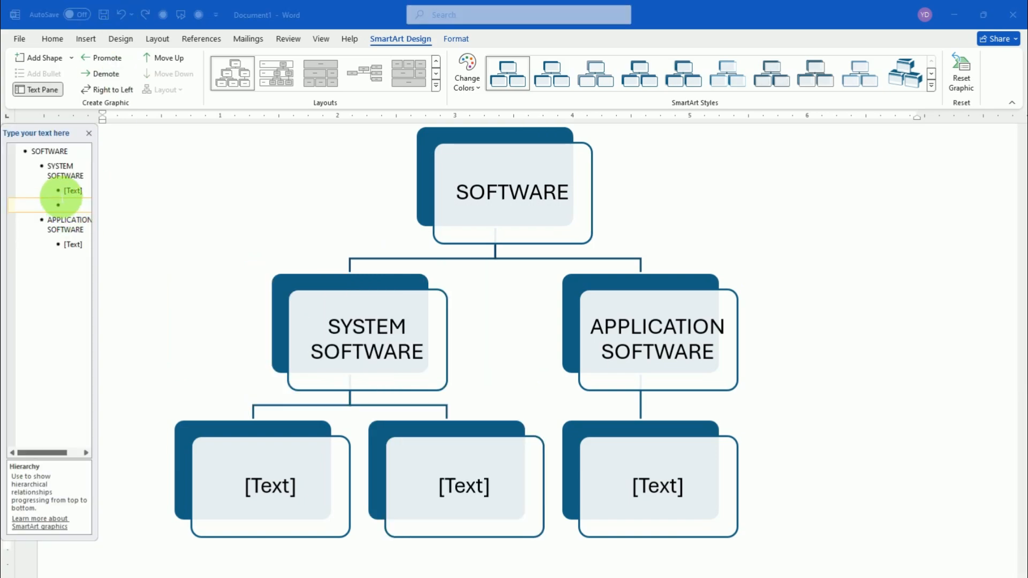
{"action": "left_click_drag", "start_coordinate": [76, 196], "coordinate": [83, 206]}
{"action": "key", "text": "Delete"}
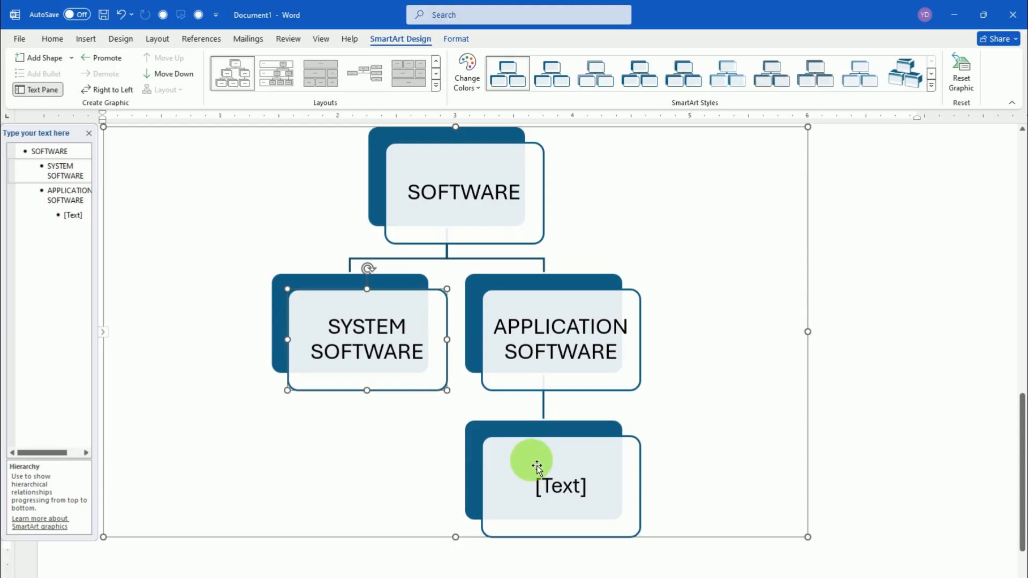
Label the third-level box under APPLICATION SOFTWARE as BASIC
{"action": "left_click", "coordinate": [560, 500]}
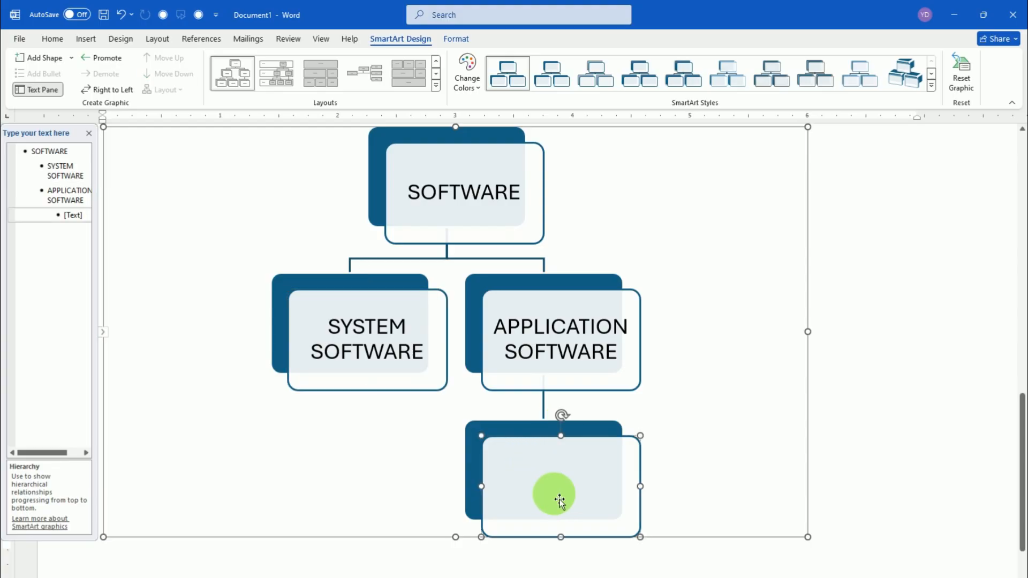
{"action": "type", "text": "B"}
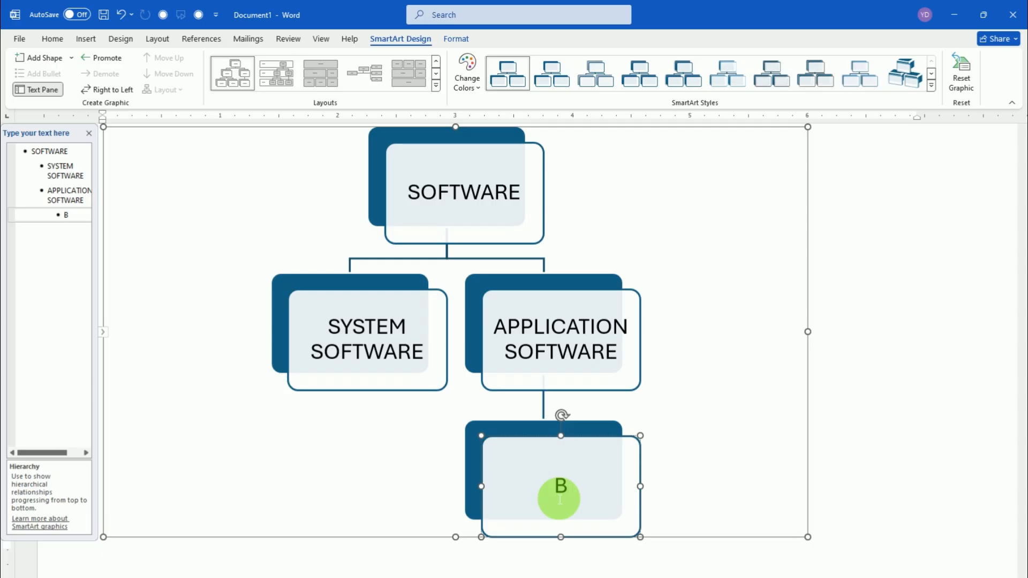
{"action": "type", "text": "ASI"}
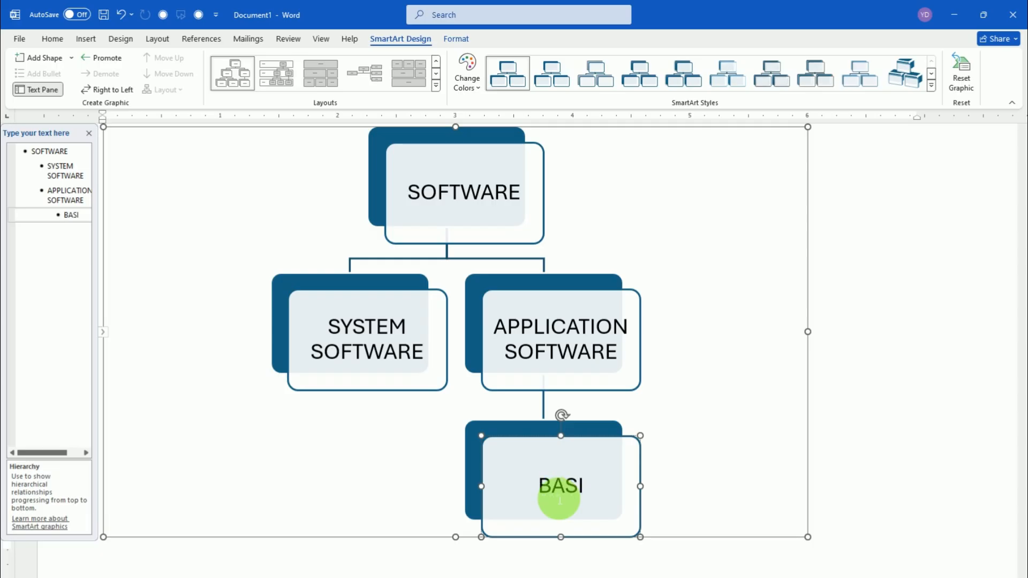
{"action": "type", "text": "C"}
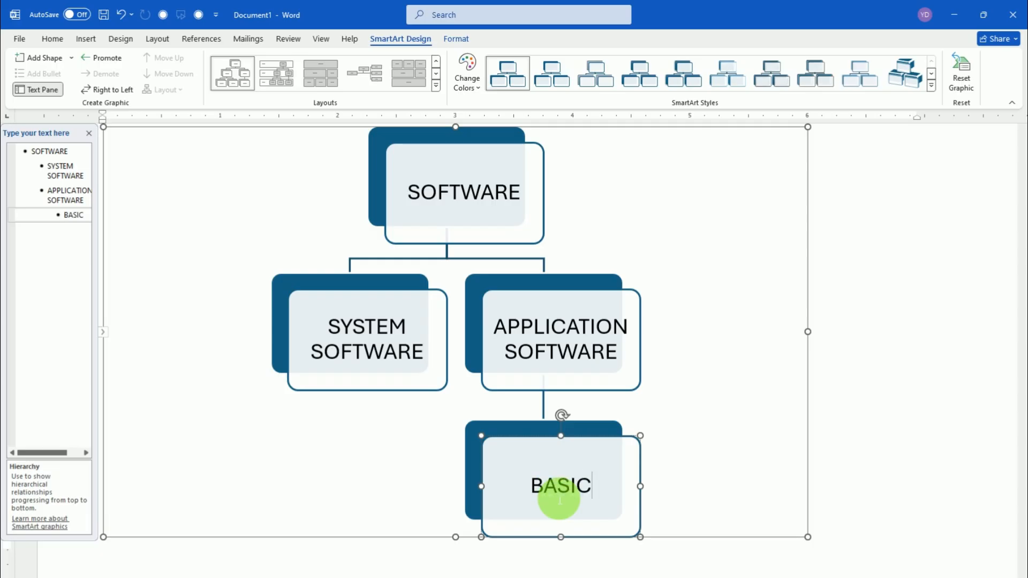
{"action": "left_click", "coordinate": [642, 471]}
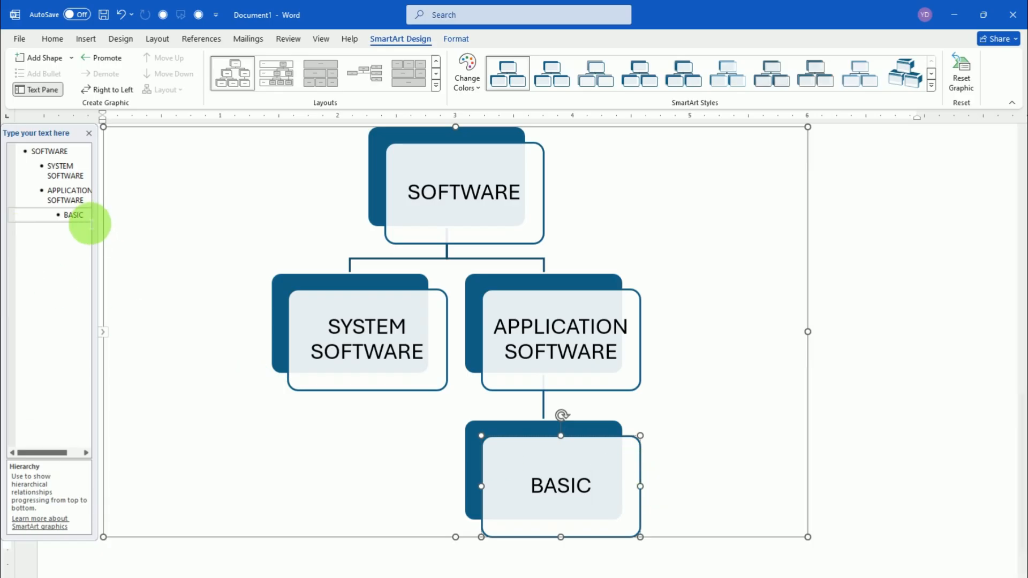
Try adding an empty item after BASIC from the text list, and undo it
{"action": "left_click", "coordinate": [87, 220]}
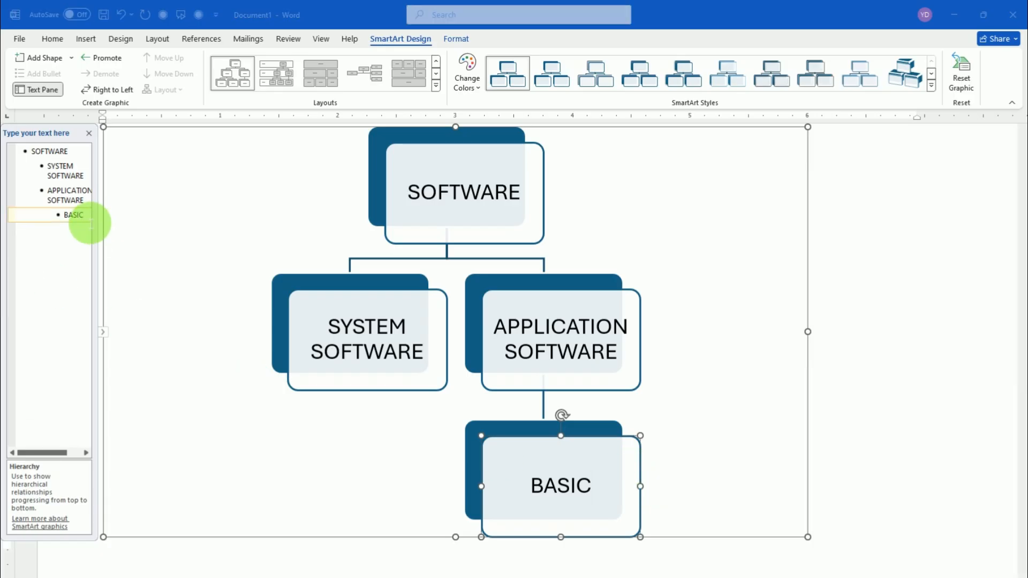
{"action": "key", "text": "Return"}
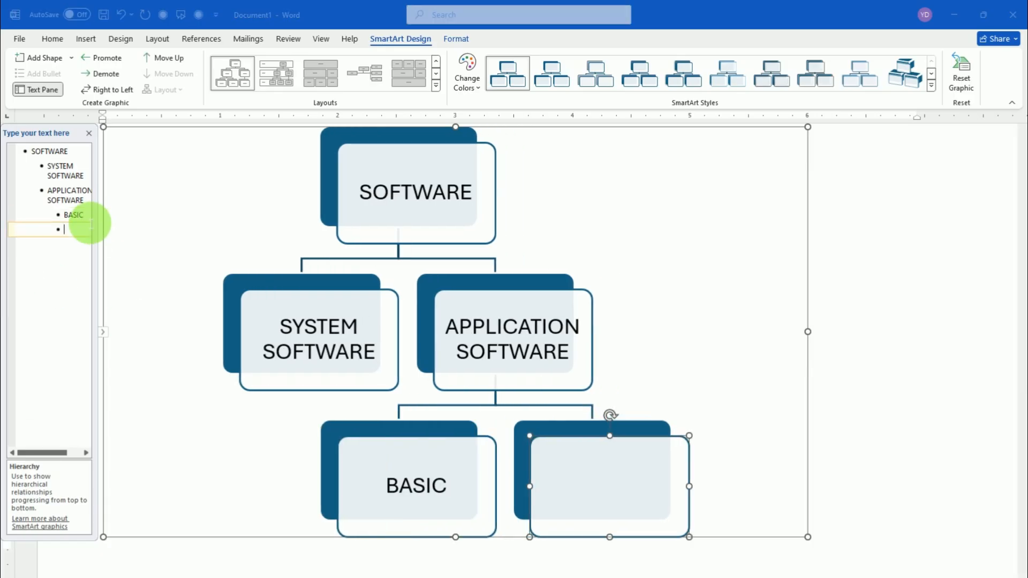
{"action": "left_click", "coordinate": [127, 18]}
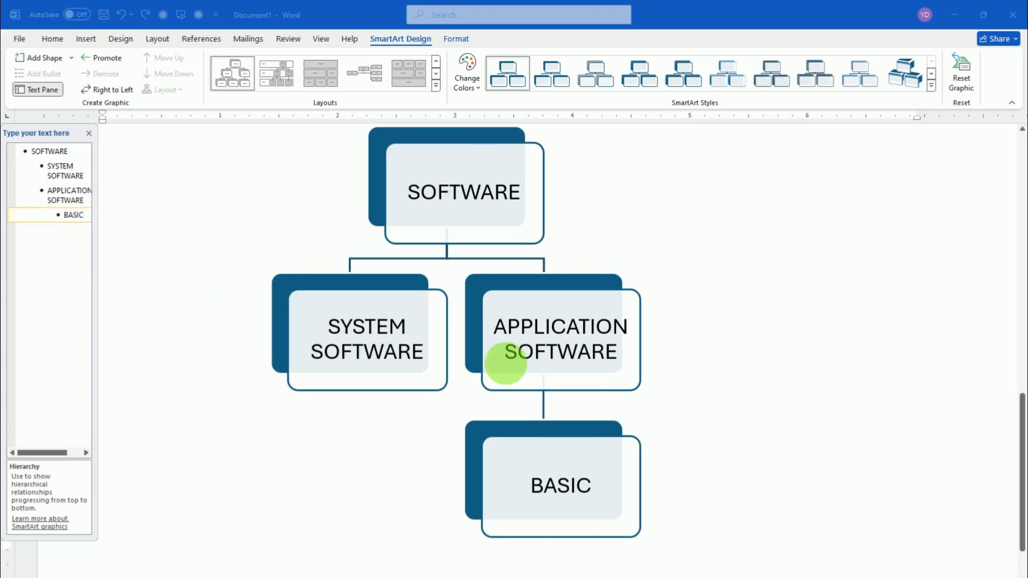
Try adding a shape before the BASIC box in the hierarchy, and undo it
{"action": "left_click", "coordinate": [582, 445]}
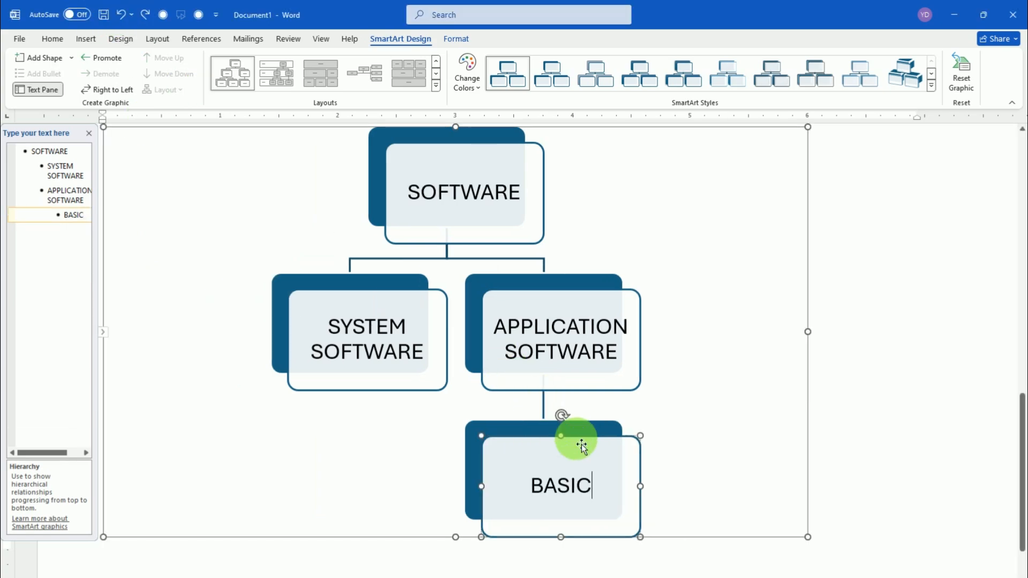
{"action": "right_click", "coordinate": [585, 440]}
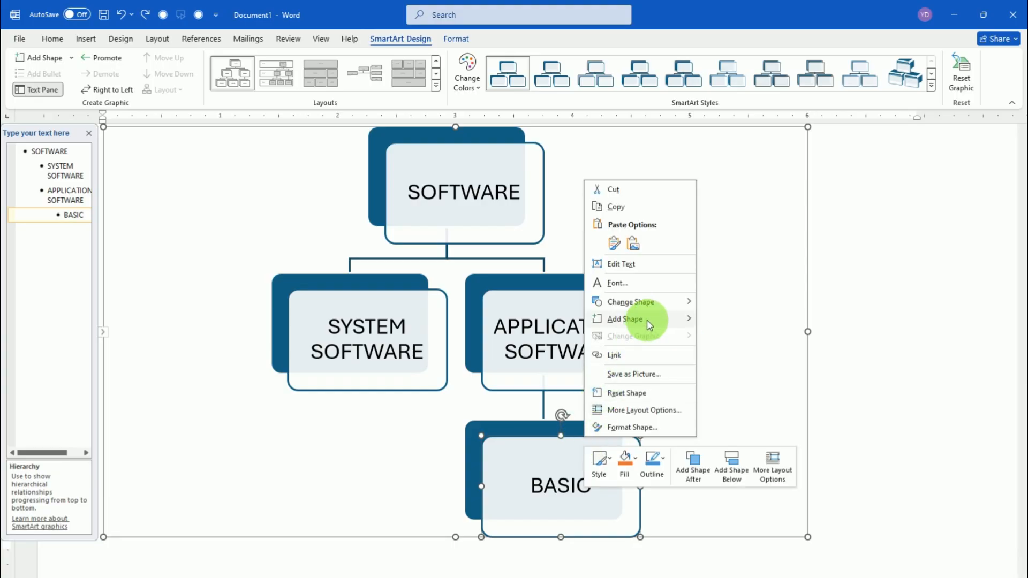
{"action": "mouse_move", "coordinate": [647, 319]}
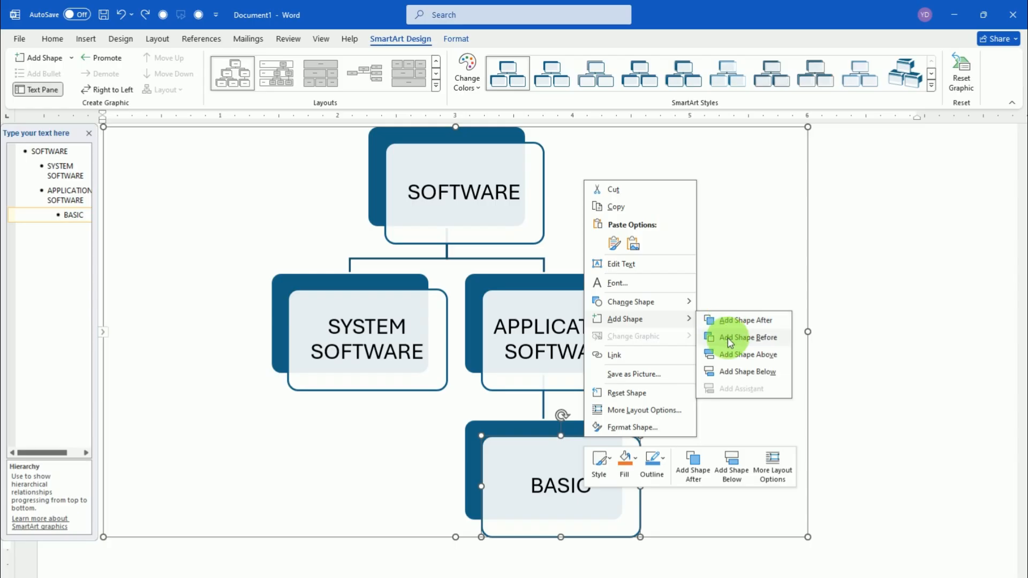
{"action": "left_click", "coordinate": [754, 339]}
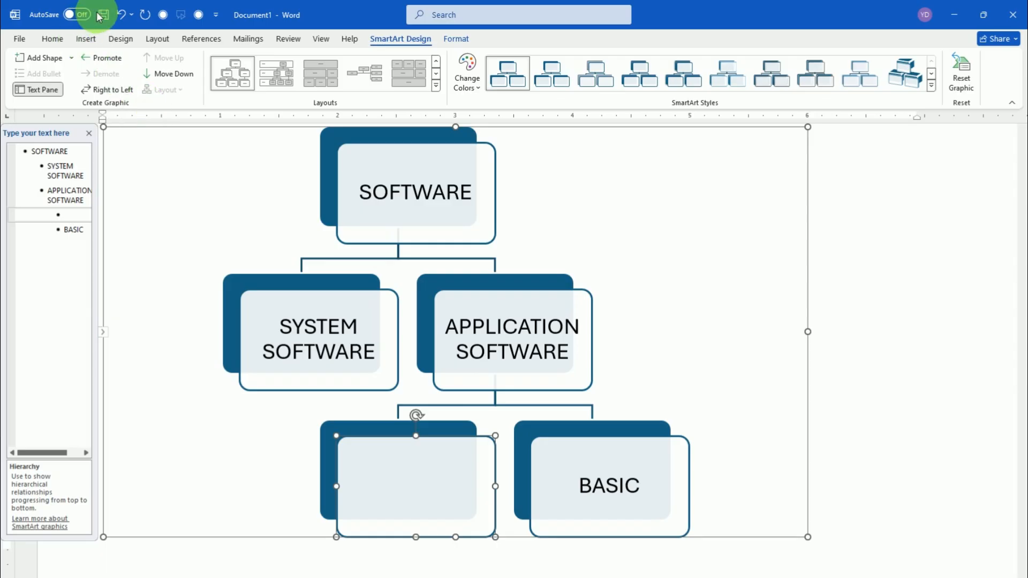
{"action": "left_click", "coordinate": [121, 15]}
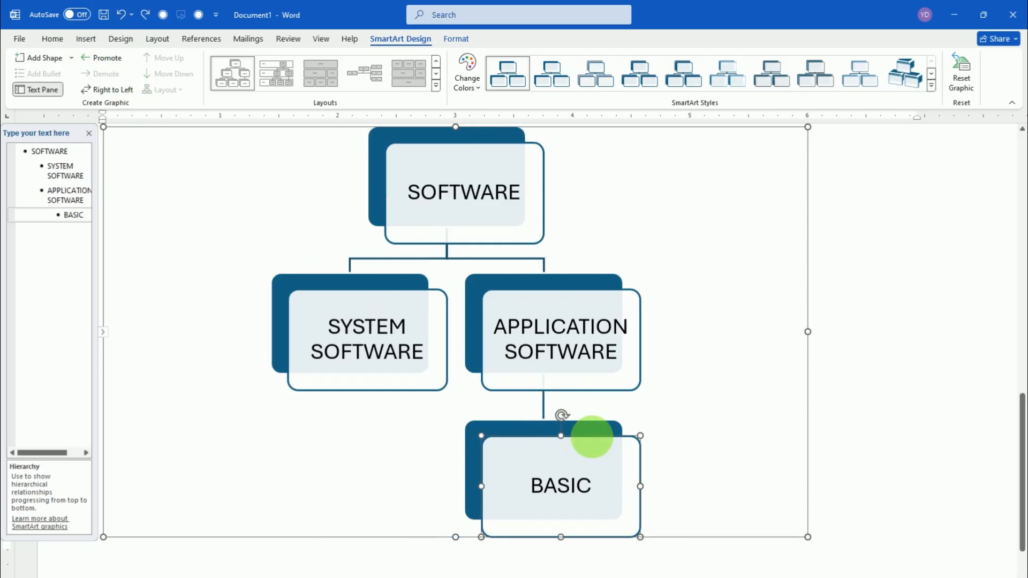
Add a shape after the BASIC box under APPLICATION SOFTWARE and label it PROFESSIONAL
{"action": "right_click", "coordinate": [609, 437]}
{"action": "mouse_move", "coordinate": [671, 319]}
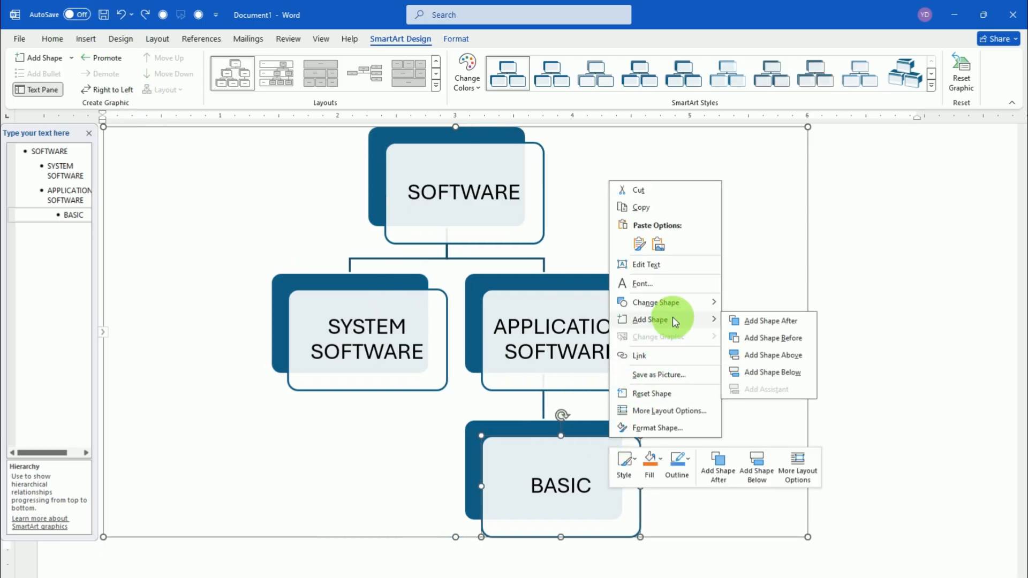
{"action": "left_click", "coordinate": [784, 320]}
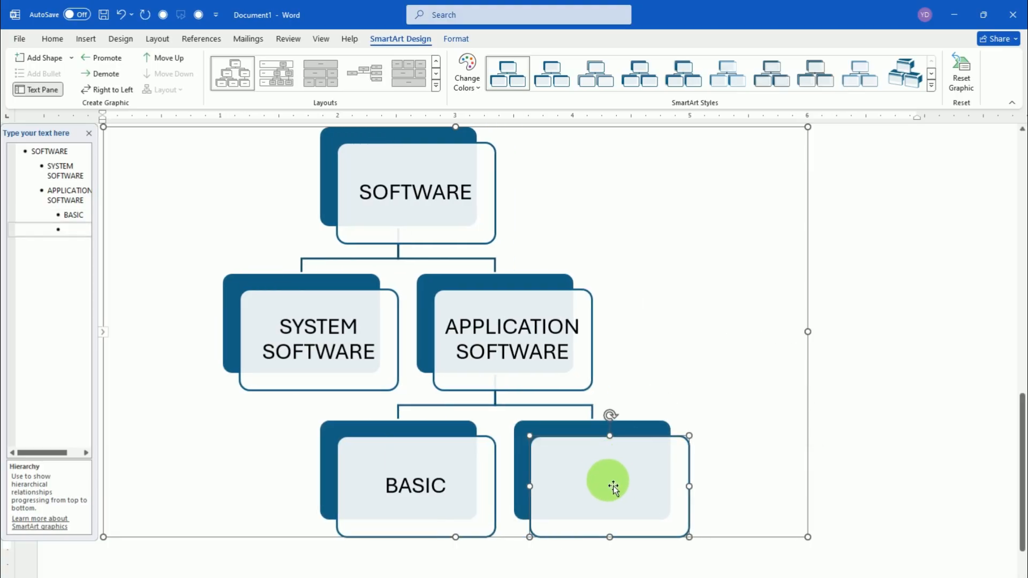
{"action": "left_click", "coordinate": [79, 234]}
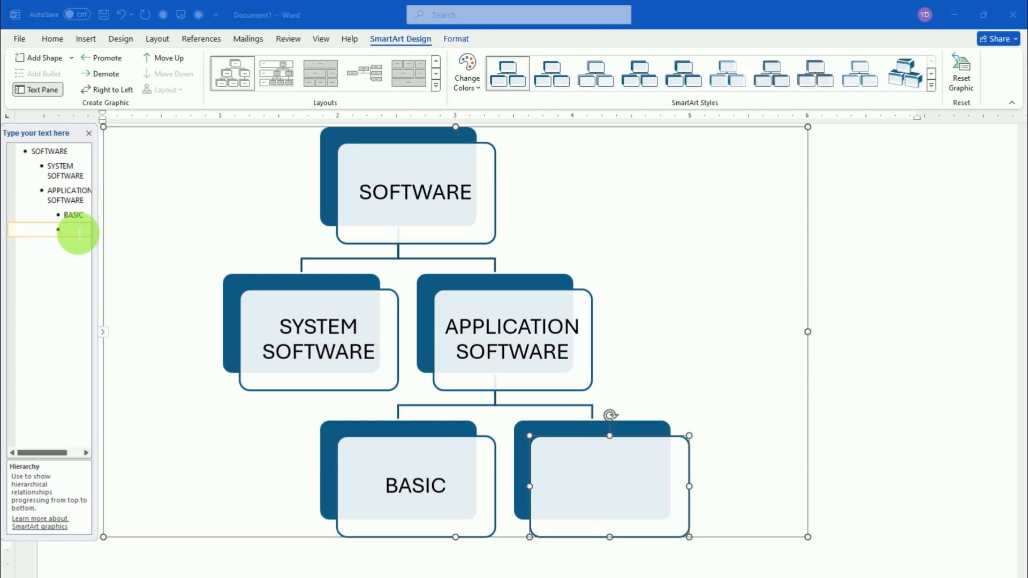
{"action": "type", "text": "PROFESSIONAL"}
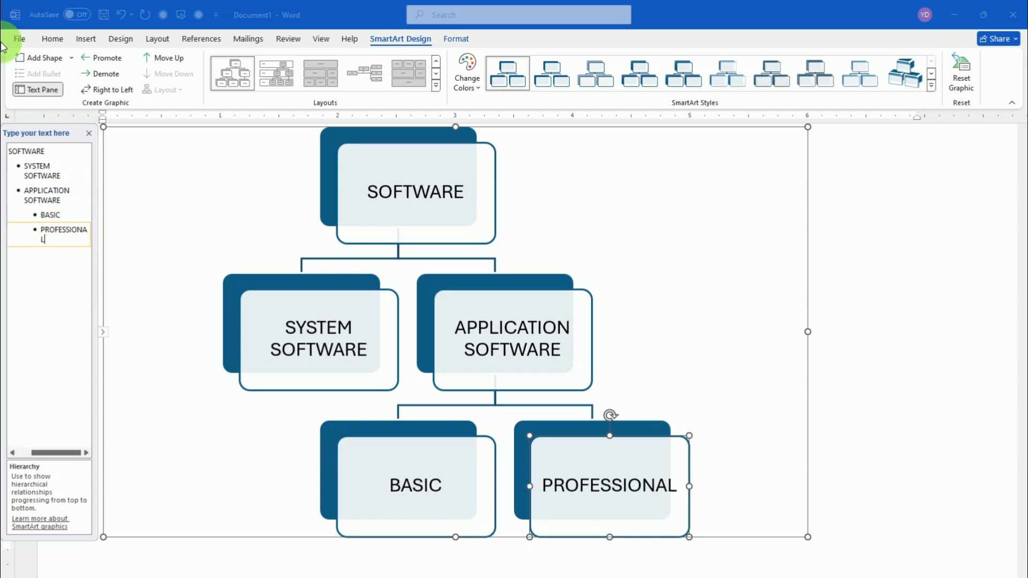
{"action": "scroll", "coordinate": [404, 236], "scroll_direction": "down", "scroll_amount": 1}
{"action": "scroll", "coordinate": [416, 249], "scroll_direction": "up", "scroll_amount": 2}
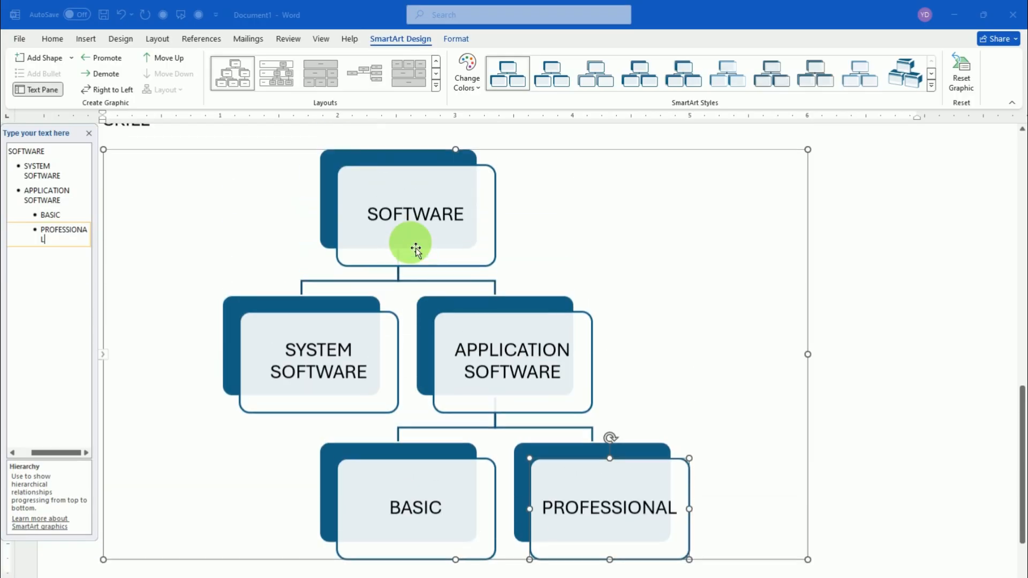
Apply the Metallic Scene 3-D style to the hierarchy graphic and close its text list
{"action": "left_click", "coordinate": [932, 86]}
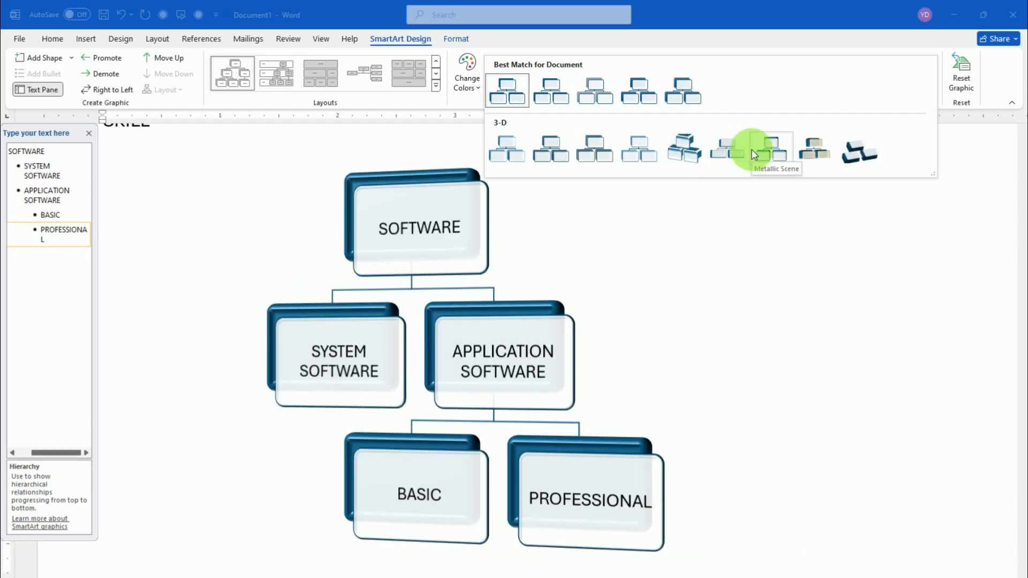
{"action": "left_click", "coordinate": [754, 155]}
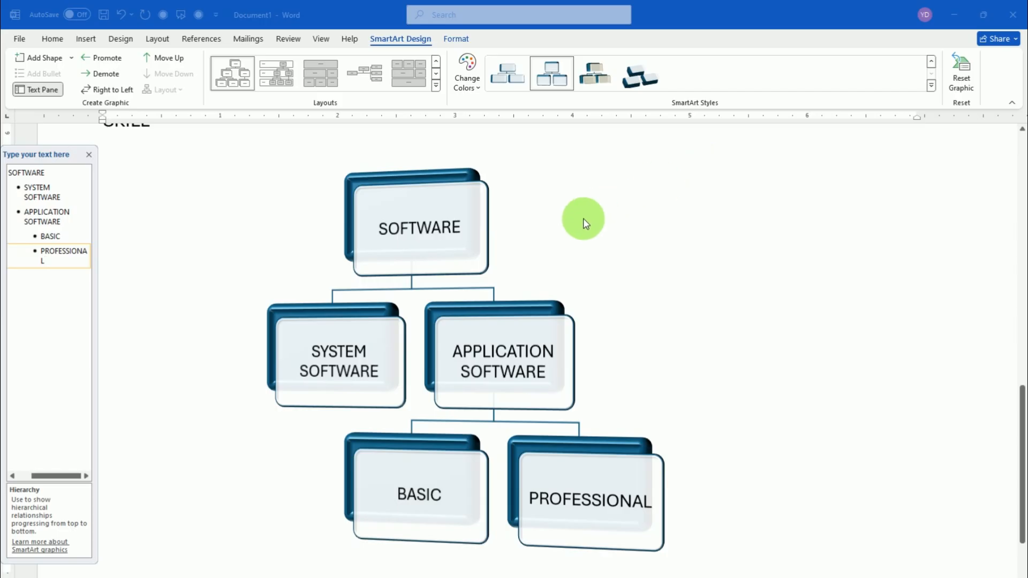
{"action": "left_click", "coordinate": [89, 154]}
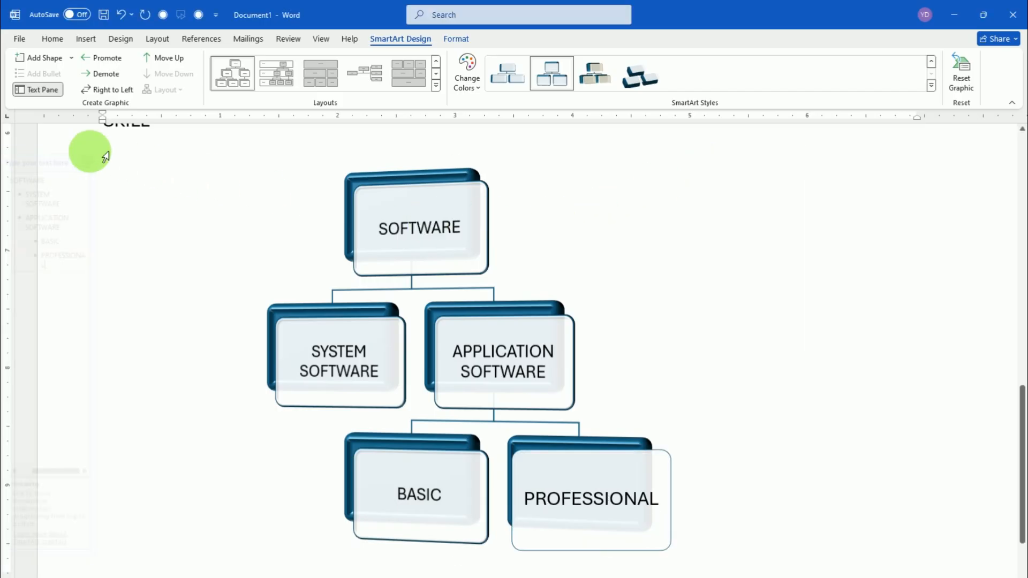
{"action": "left_click", "coordinate": [913, 577]}
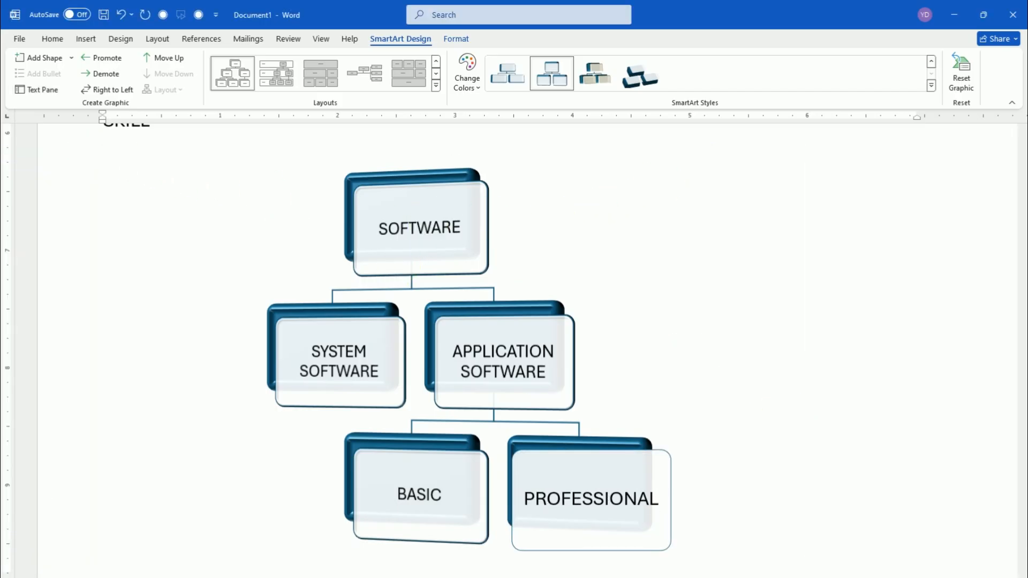
{"action": "left_click", "coordinate": [461, 337]}
Recolor the hierarchy graphic with the last Colorful variation, using light blue, green and dark blue for its levels
{"action": "scroll", "coordinate": [463, 335], "scroll_direction": "up", "scroll_amount": 10}
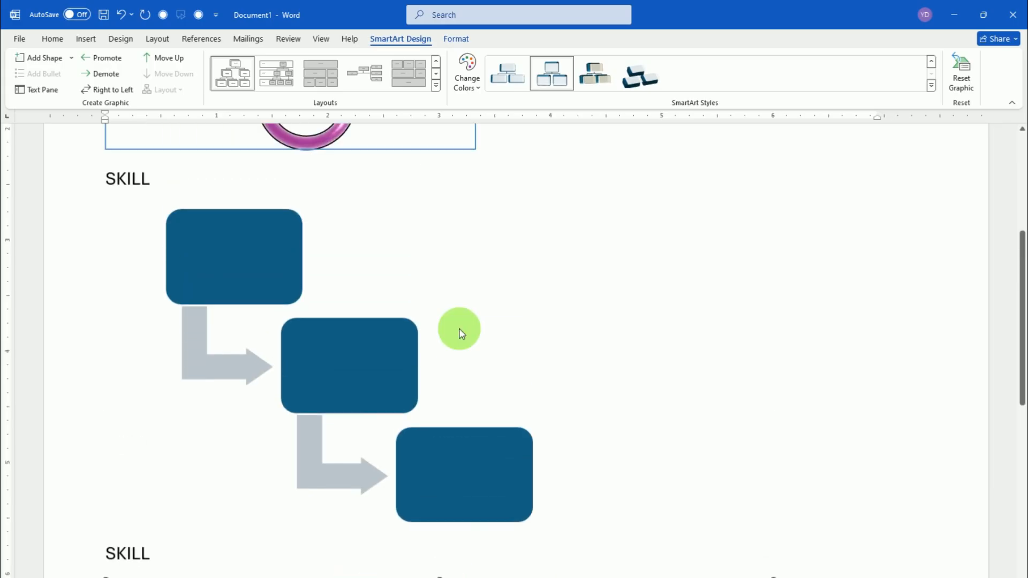
{"action": "scroll", "coordinate": [461, 334], "scroll_direction": "up", "scroll_amount": 2}
{"action": "scroll", "coordinate": [461, 335], "scroll_direction": "down", "scroll_amount": 8}
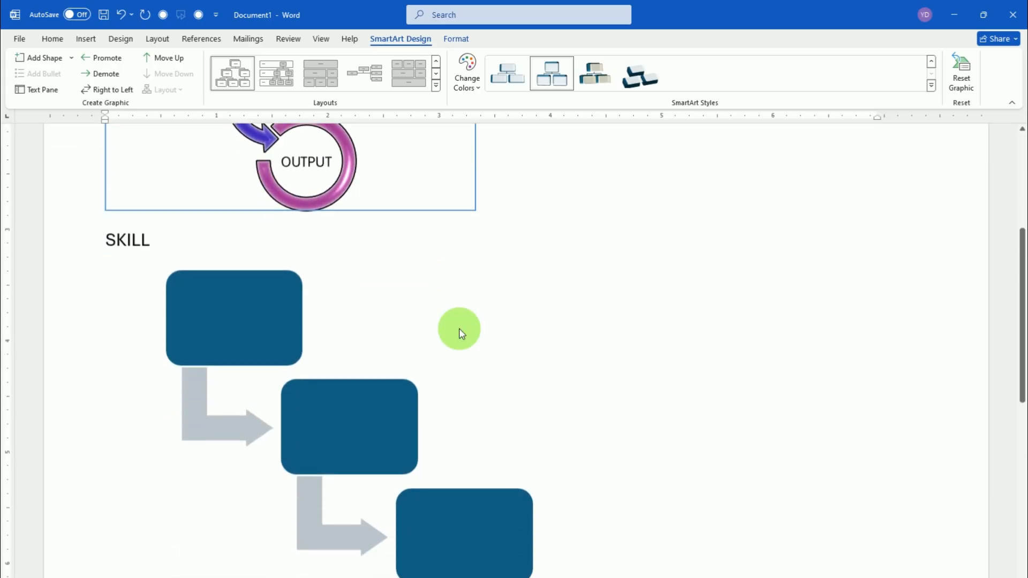
{"action": "scroll", "coordinate": [461, 333], "scroll_direction": "down", "scroll_amount": 6}
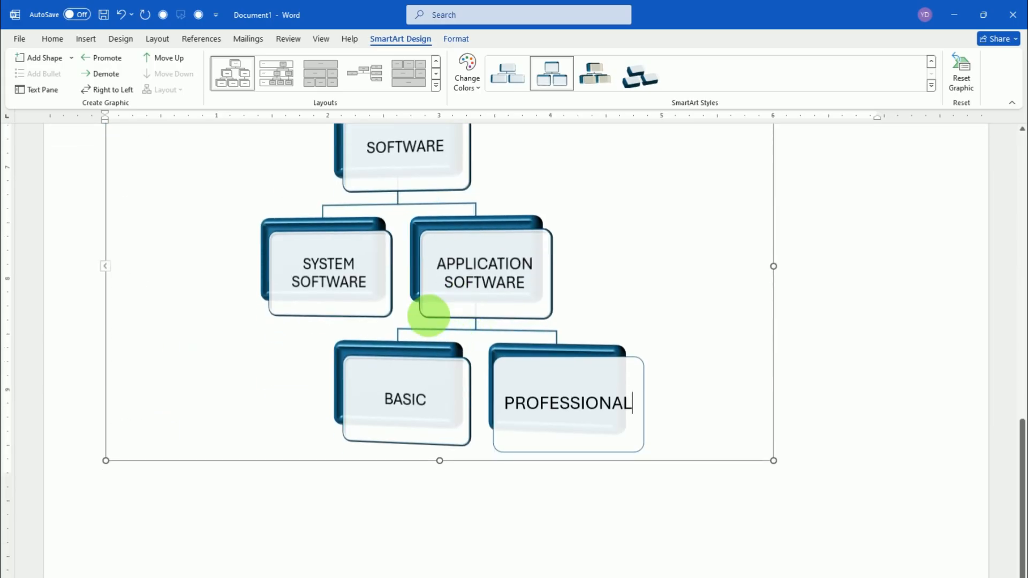
{"action": "left_click", "coordinate": [478, 92]}
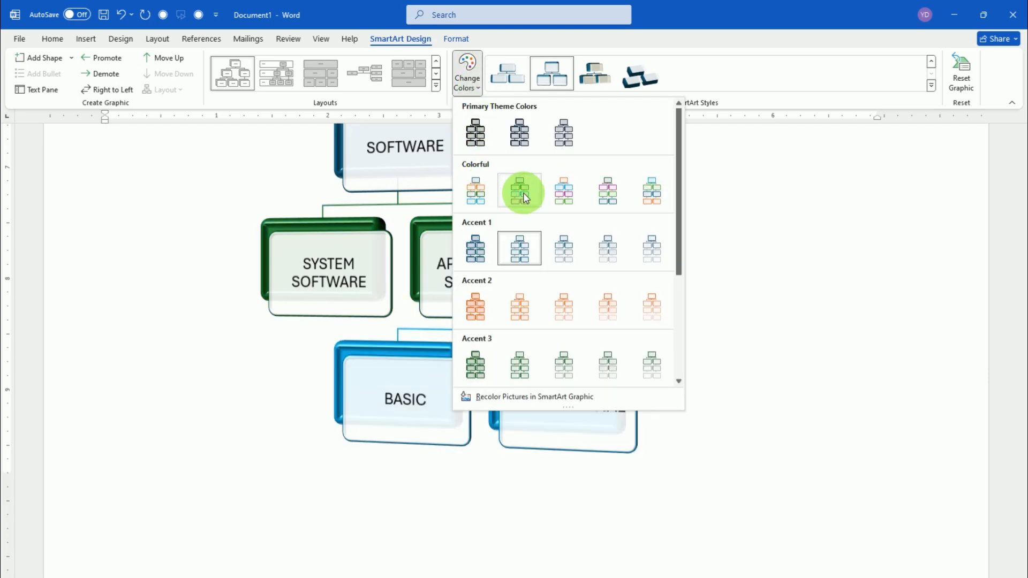
{"action": "left_click", "coordinate": [647, 199]}
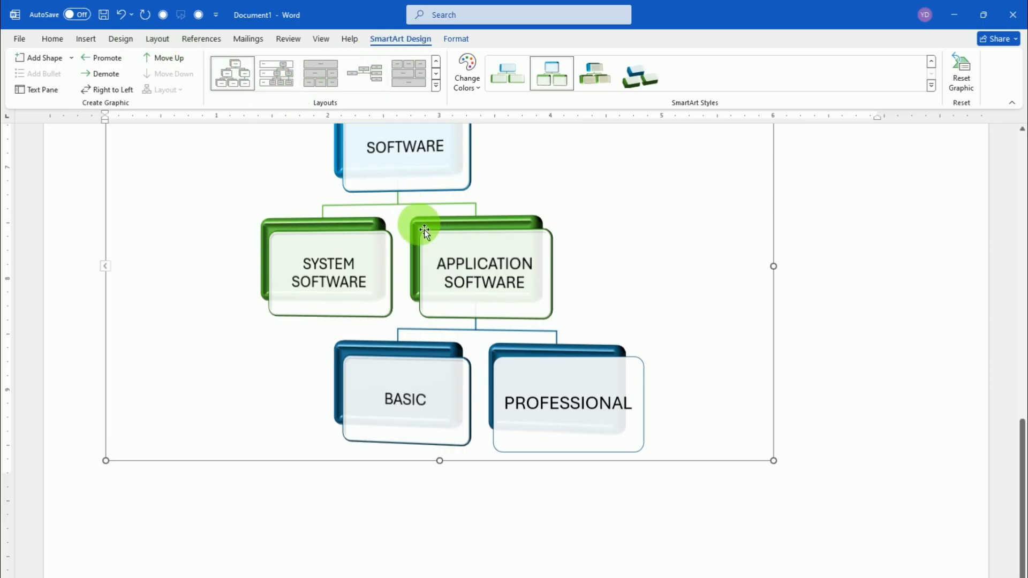
{"action": "double_click", "coordinate": [252, 497]}
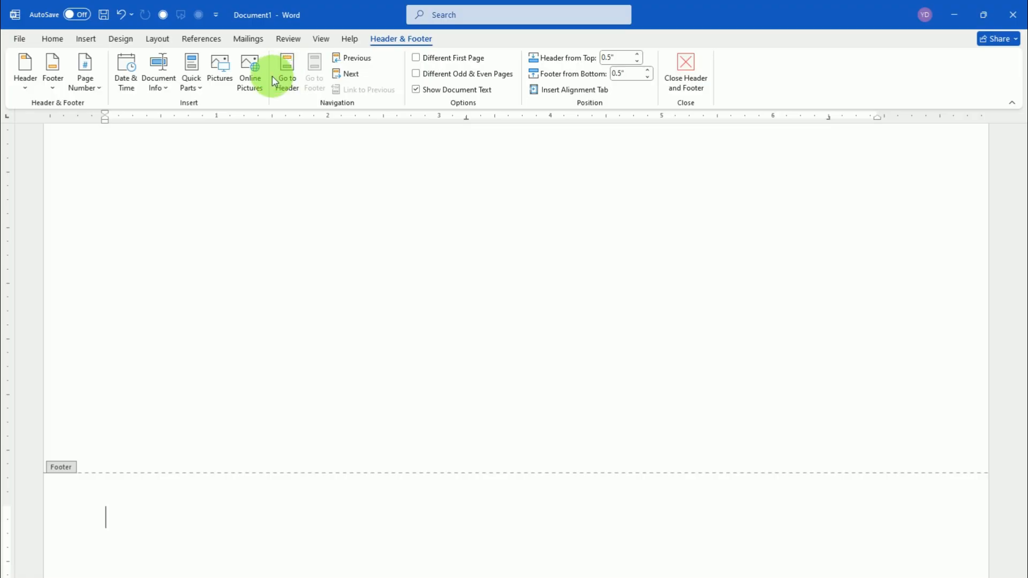
{"action": "double_click", "coordinate": [278, 174]}
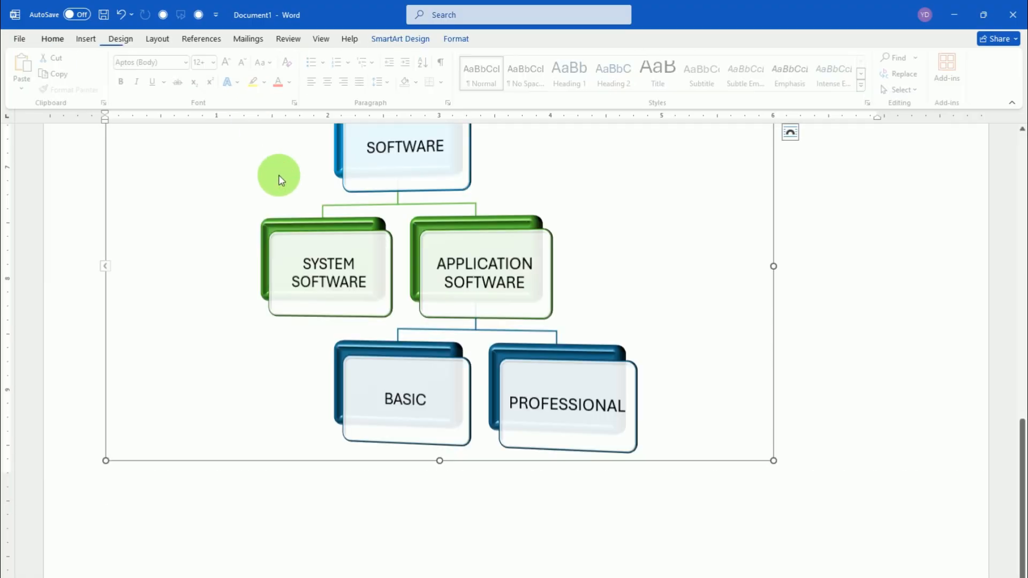
{"action": "scroll", "coordinate": [449, 237], "scroll_direction": "up", "scroll_amount": 3}
{"action": "scroll", "coordinate": [449, 236], "scroll_direction": "down", "scroll_amount": 3}
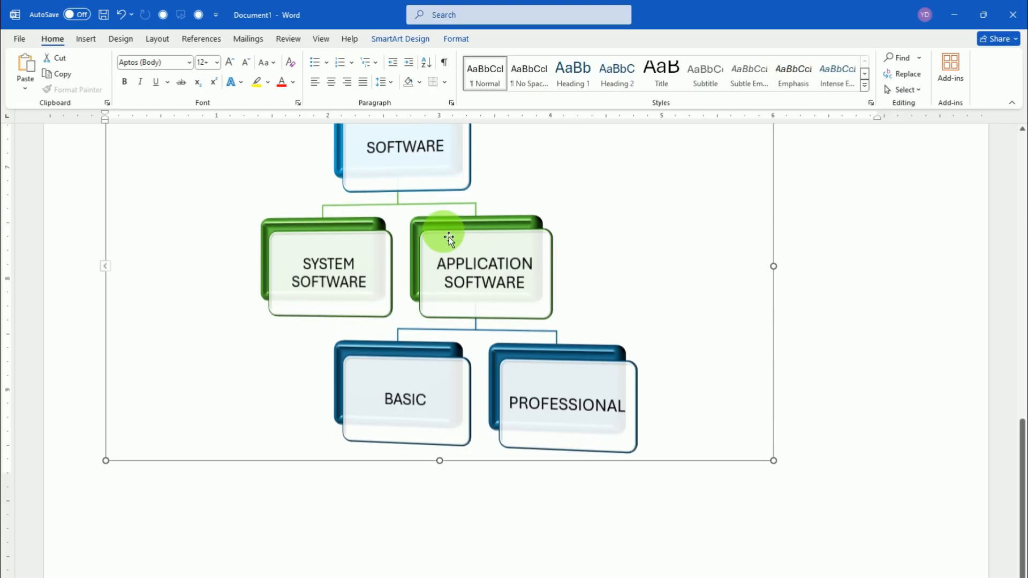